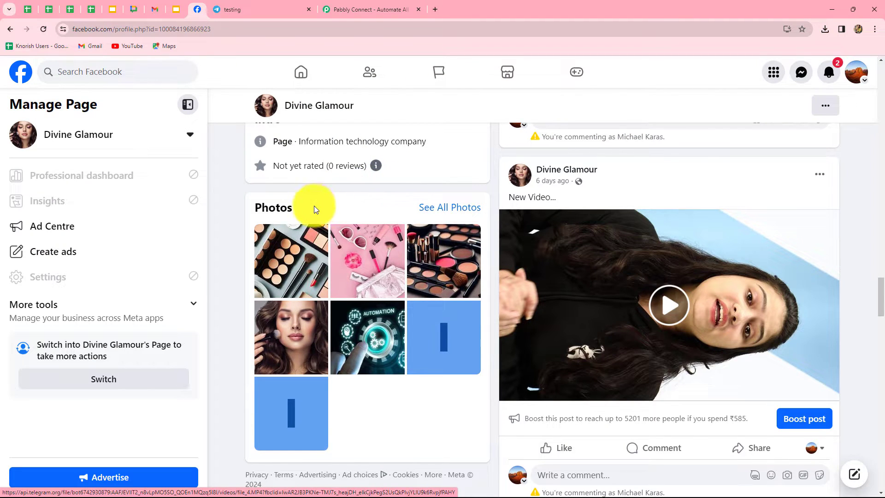
Step: Go to the Pabbly Connect website and sign in to the Pabbly account
{"action": "left_click", "coordinate": [256, 7]}
{"action": "left_click", "coordinate": [198, 10]}
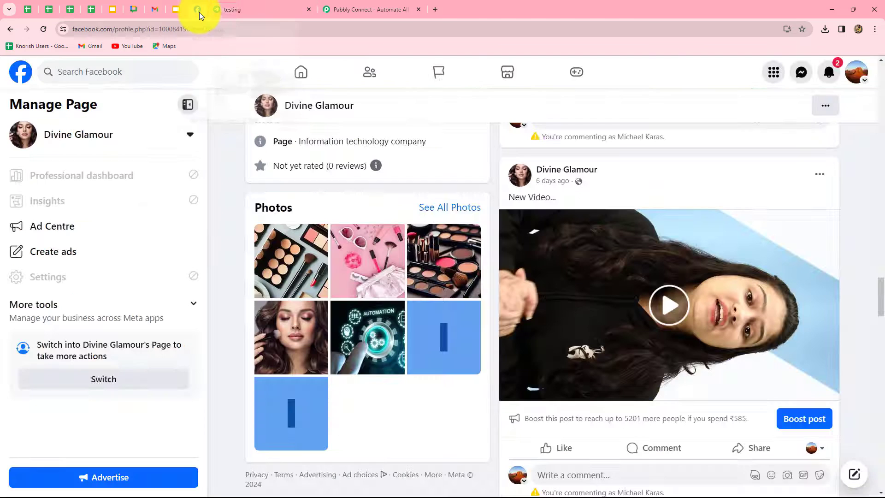
{"action": "left_click", "coordinate": [334, 9]}
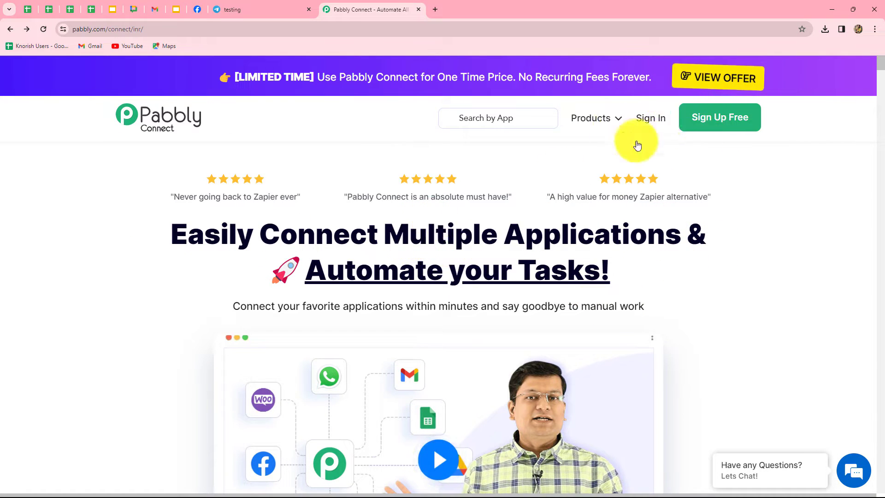
{"action": "left_click", "coordinate": [643, 120]}
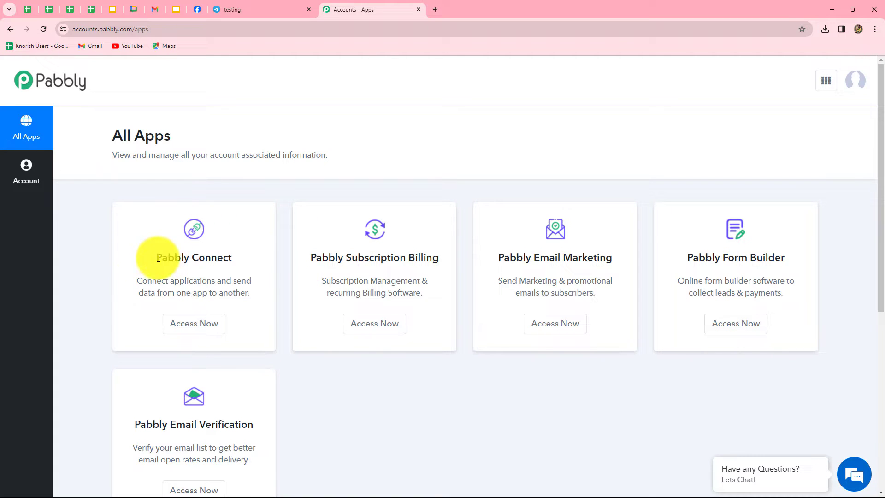
{"action": "left_click_drag", "start_coordinate": [158, 258], "coordinate": [253, 270]}
Step: Open the Pabbly Connect dashboard via Access Now and look over its tasks and folders
{"action": "left_click", "coordinate": [207, 324]}
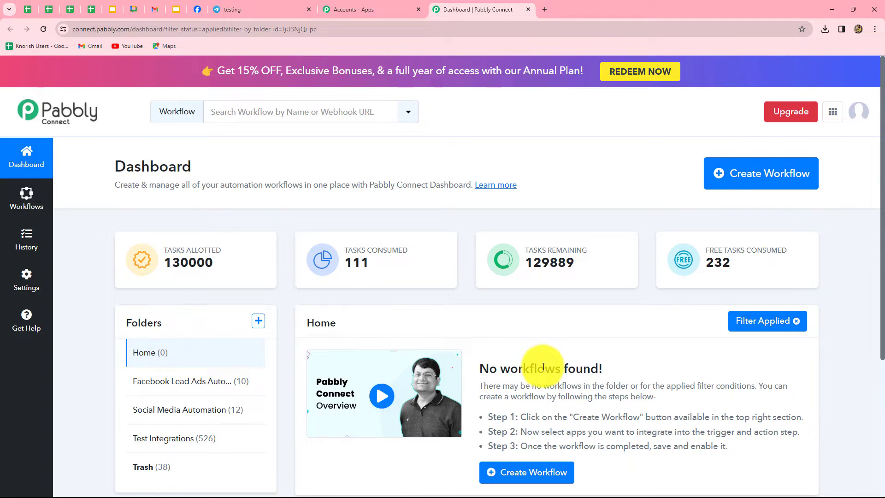
{"action": "scroll", "coordinate": [524, 354], "scroll_direction": "down", "scroll_amount": 2}
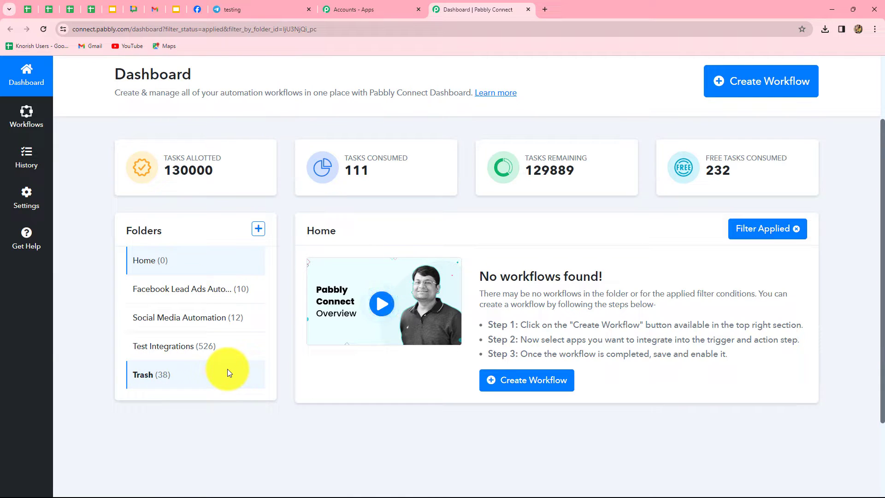
{"action": "mouse_move", "coordinate": [802, 136]}
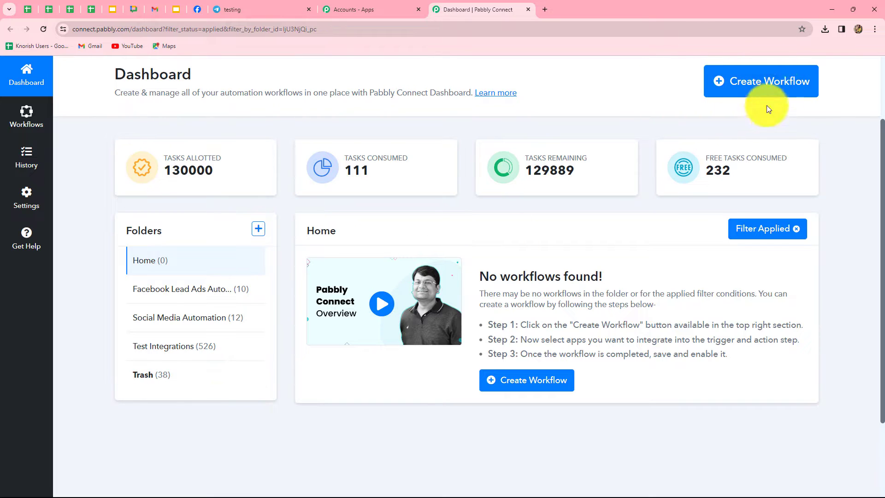
Step: Create the workflow 'Share Telegram Videos on Facebook Pages' in the Social Media Automation folder
{"action": "left_click", "coordinate": [788, 94]}
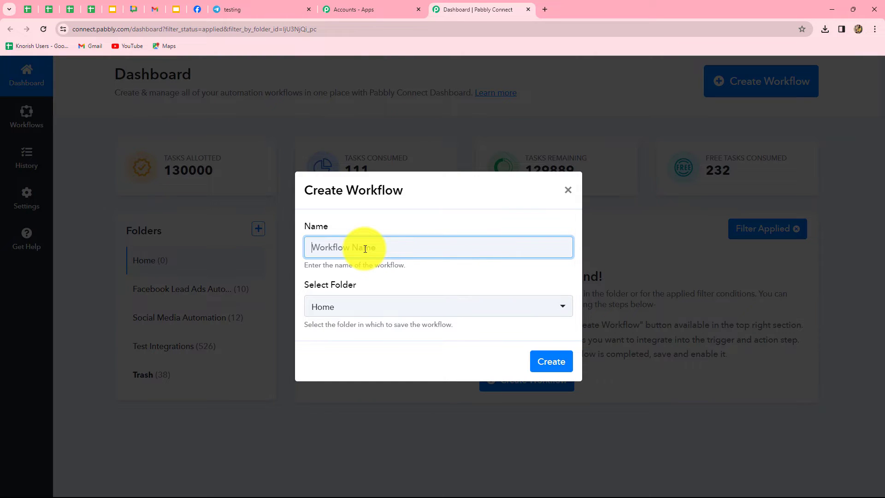
{"action": "type", "text": "Share Telegram Videos on Facebook Pages"}
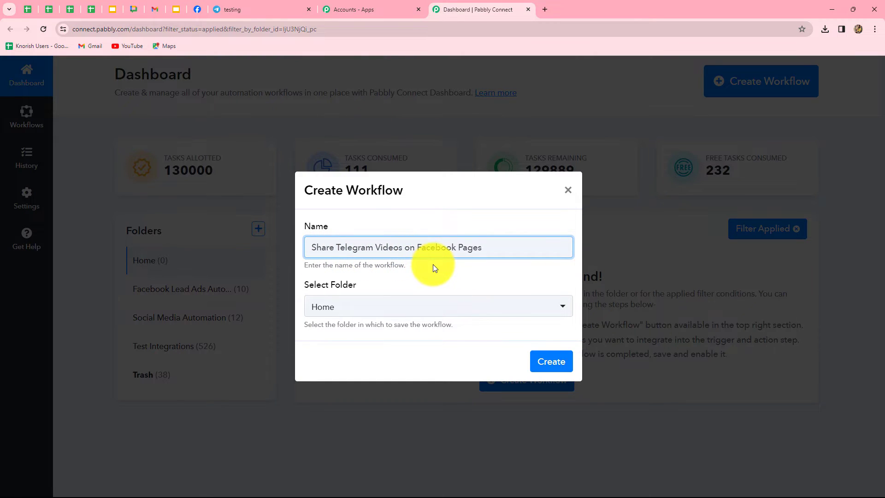
{"action": "left_click", "coordinate": [351, 312]}
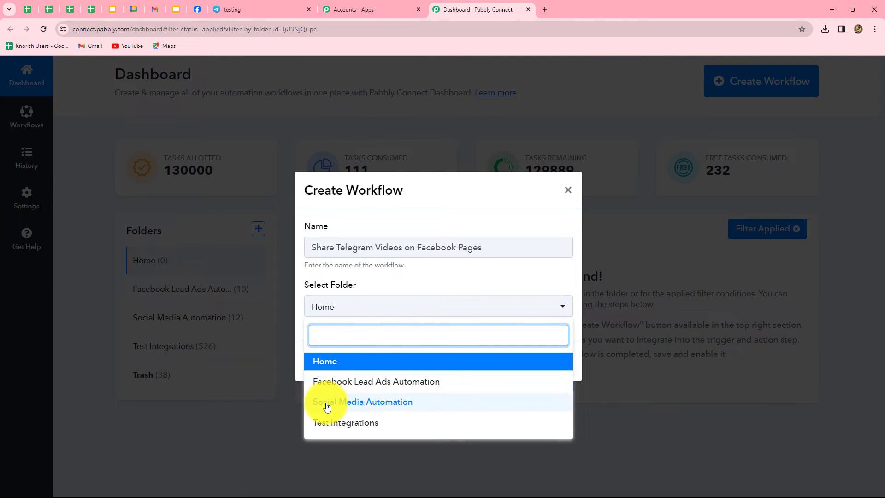
{"action": "left_click", "coordinate": [406, 408]}
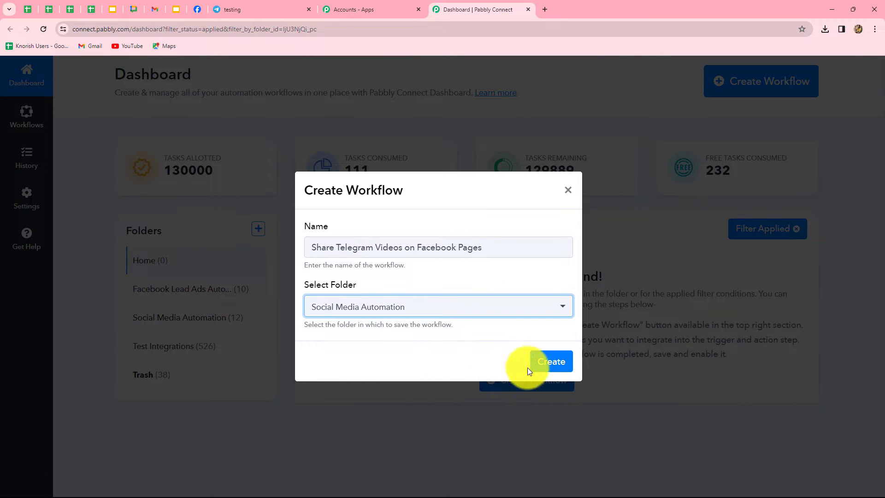
{"action": "left_click", "coordinate": [551, 363]}
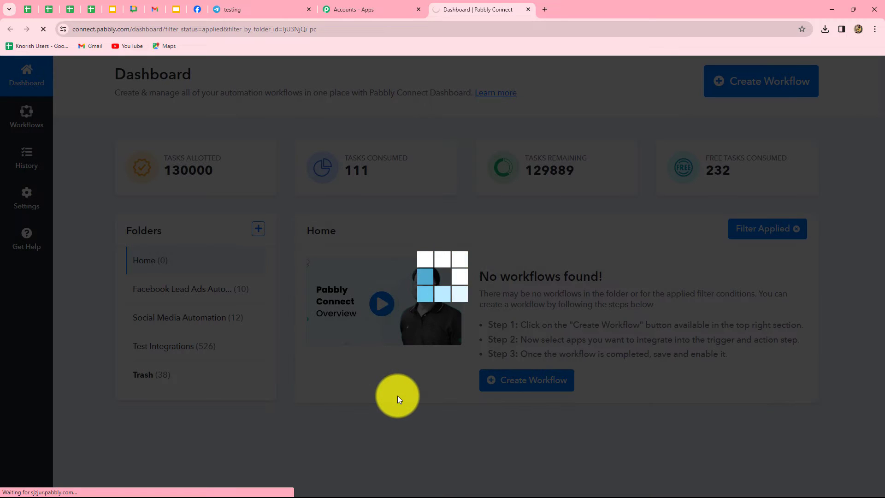
Step: Set the trigger to the Telegram Bot app with the Set Webhook / Watch Updates event
{"action": "scroll", "coordinate": [814, 310], "scroll_direction": "down", "scroll_amount": 3}
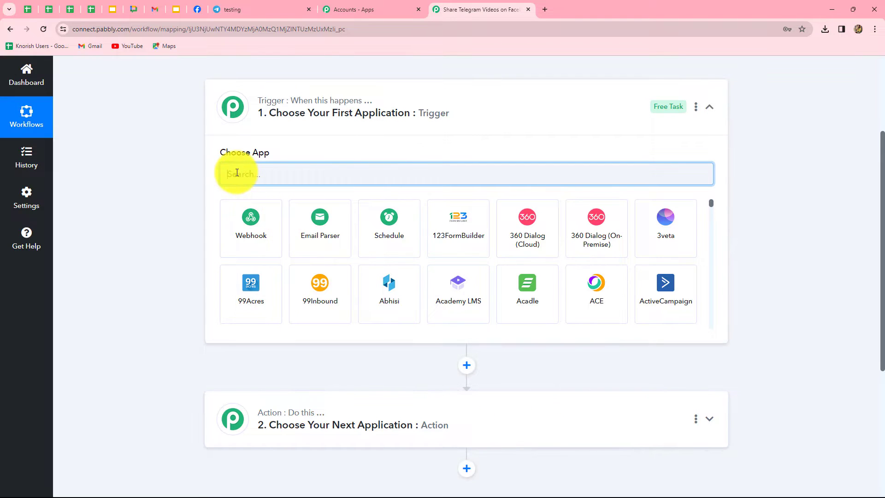
{"action": "type", "text": "Telegram Bot"}
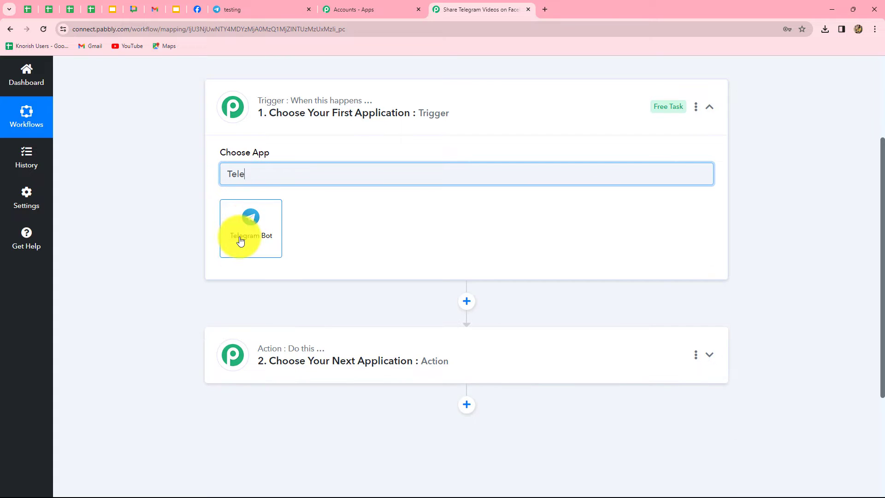
{"action": "left_click", "coordinate": [239, 238]}
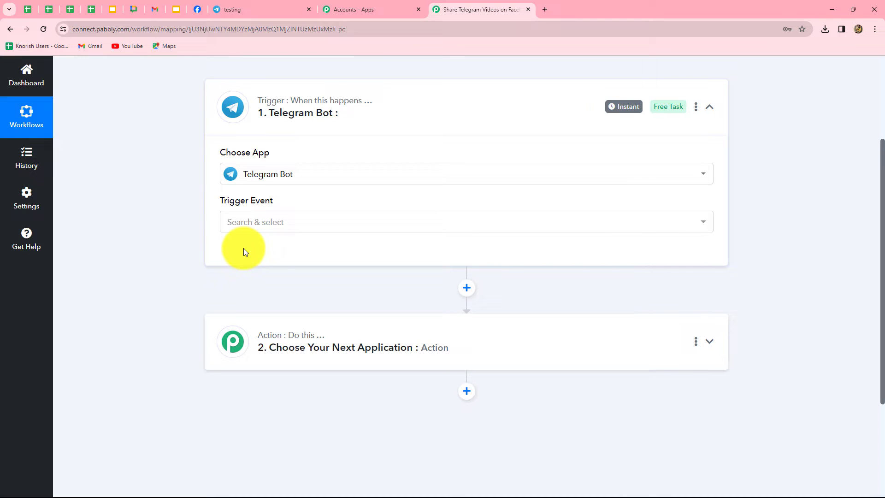
{"action": "left_click", "coordinate": [251, 224]}
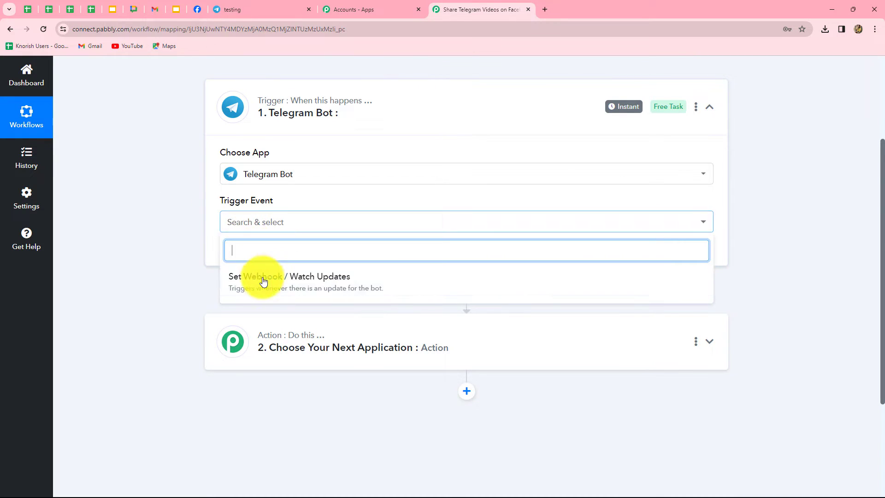
{"action": "left_click", "coordinate": [349, 288]}
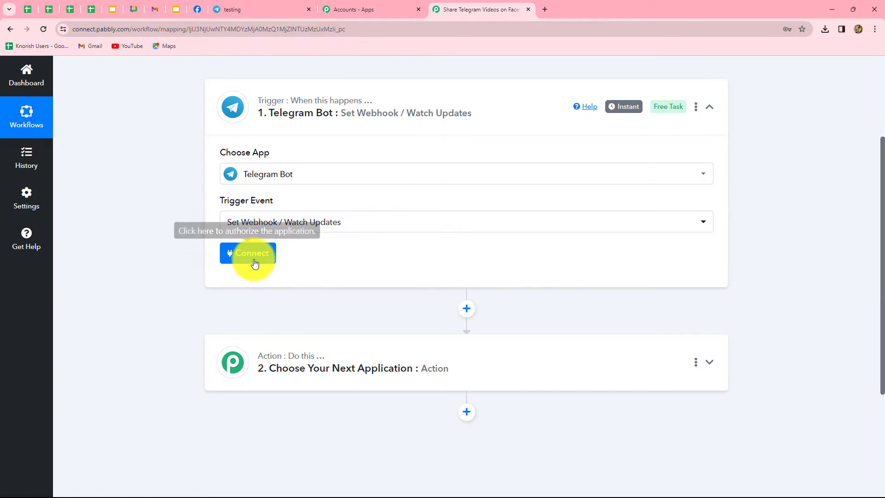
{"action": "left_click", "coordinate": [255, 263]}
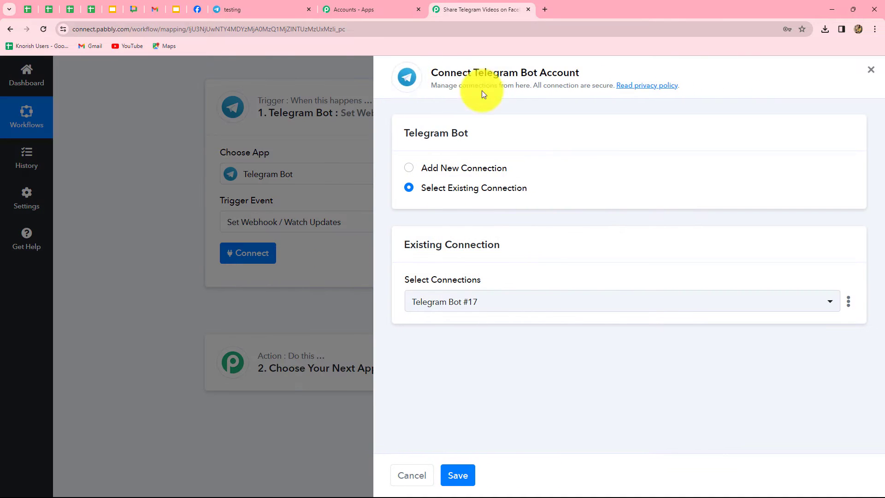
Step: Start a new Telegram Bot connection (Telegram Bot #18) and bring up Telegram Web
{"action": "left_click", "coordinate": [419, 169]}
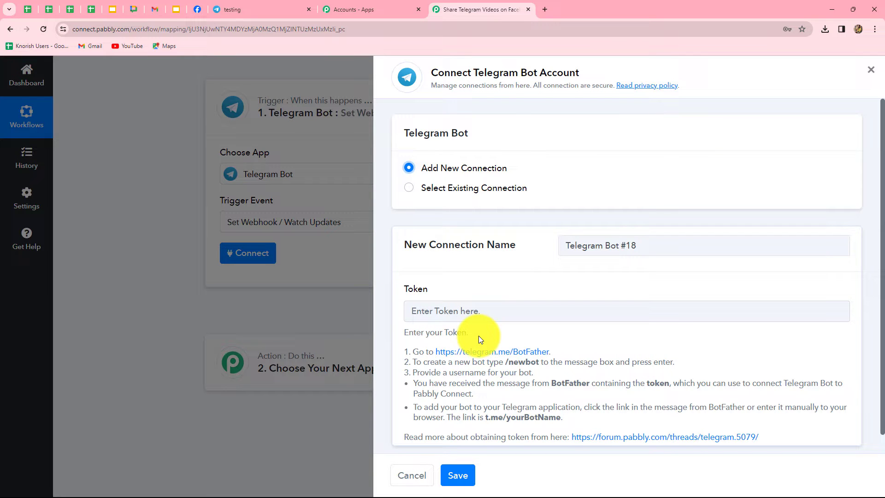
{"action": "left_click", "coordinate": [270, 7]}
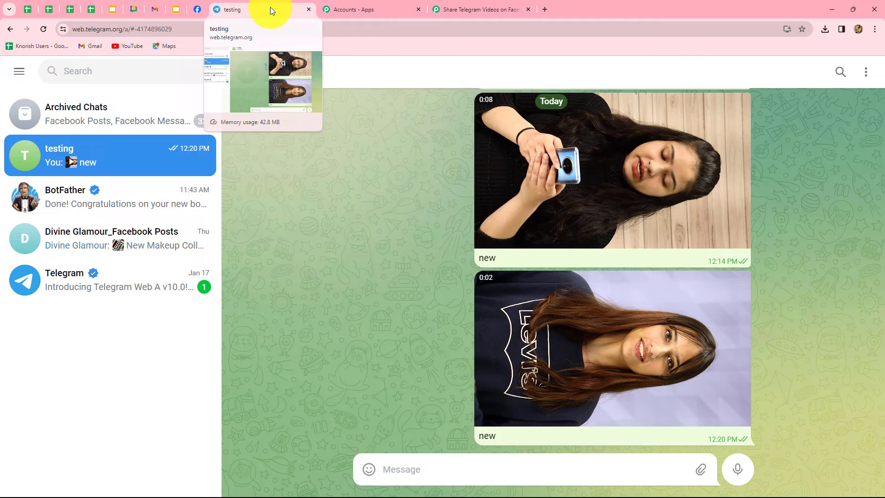
Step: Send the /newbot command in the BotFather chat
{"action": "left_click", "coordinate": [72, 243]}
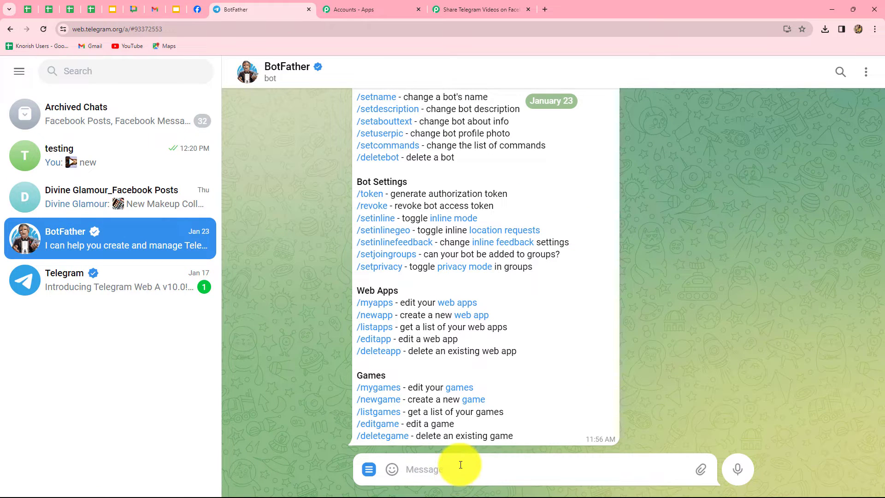
{"action": "type", "text": "/new"}
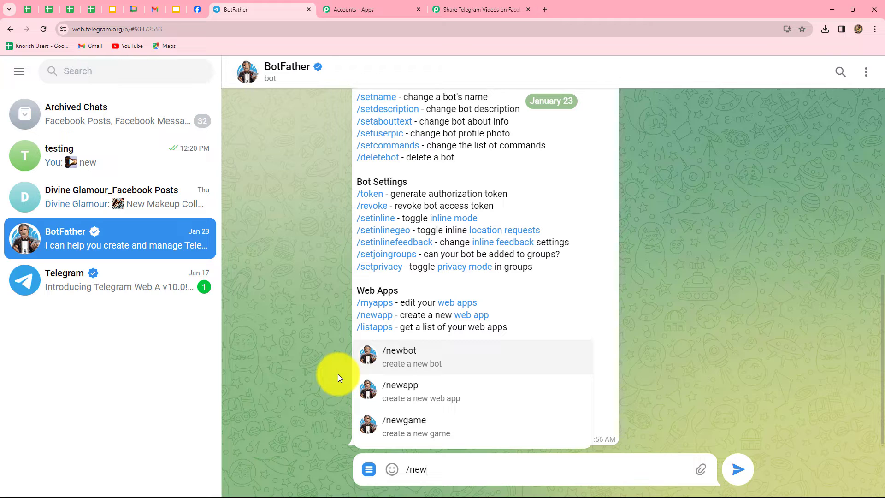
{"action": "left_click", "coordinate": [408, 363]}
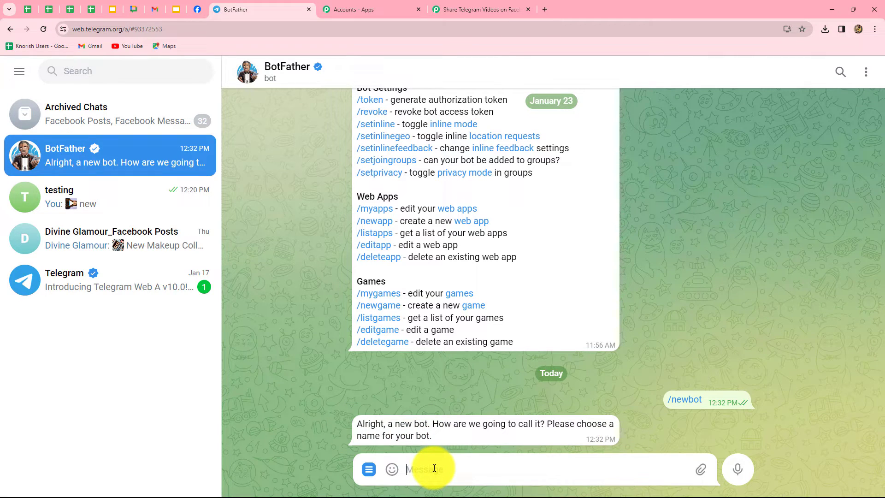
Step: Name the bot 'telegram video', submit username newvideo_bot, and copy the issued API token
{"action": "type", "text": "telegram video"}
{"action": "key", "text": "Return"}
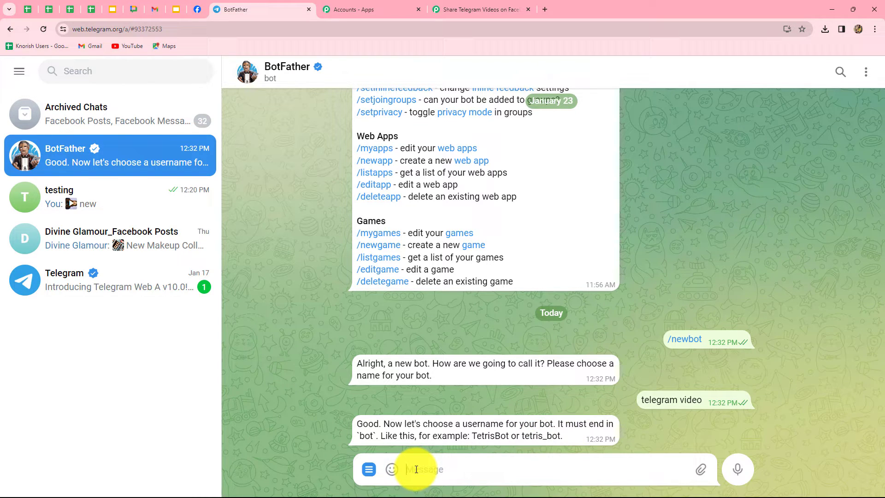
{"action": "type", "text": "newvideo_bot"}
{"action": "key", "text": "Return"}
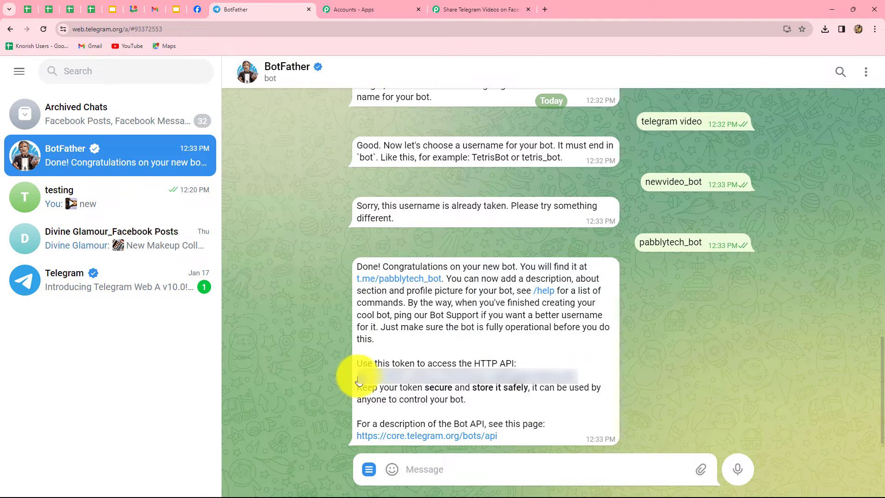
{"action": "left_click_drag", "start_coordinate": [358, 382], "coordinate": [576, 374]}
Step: Paste the bot token into the Telegram Bot connection, save it, and send the test request
{"action": "left_click", "coordinate": [479, 9]}
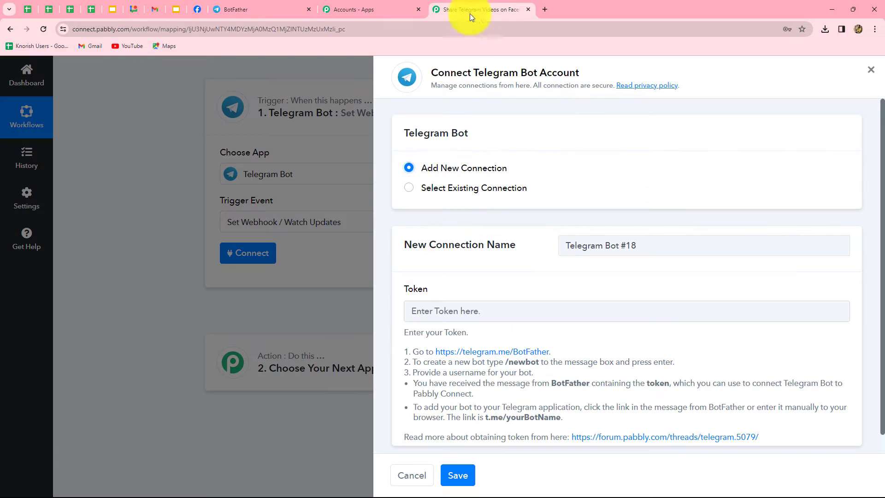
{"action": "left_click", "coordinate": [422, 309]}
{"action": "key", "text": "ctrl+v"}
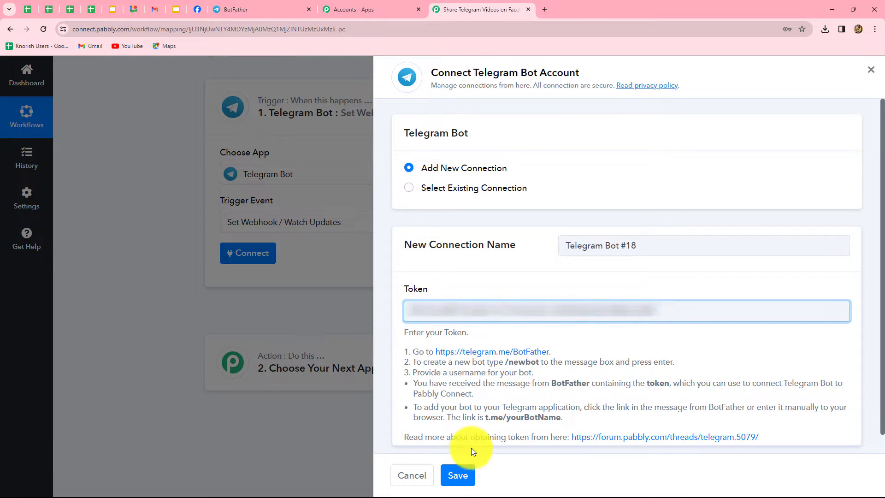
{"action": "left_click", "coordinate": [461, 475]}
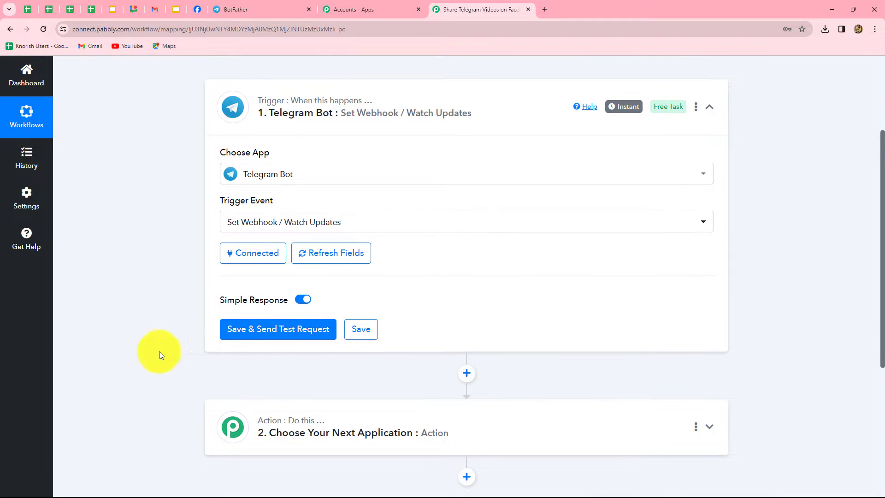
{"action": "left_click", "coordinate": [296, 337]}
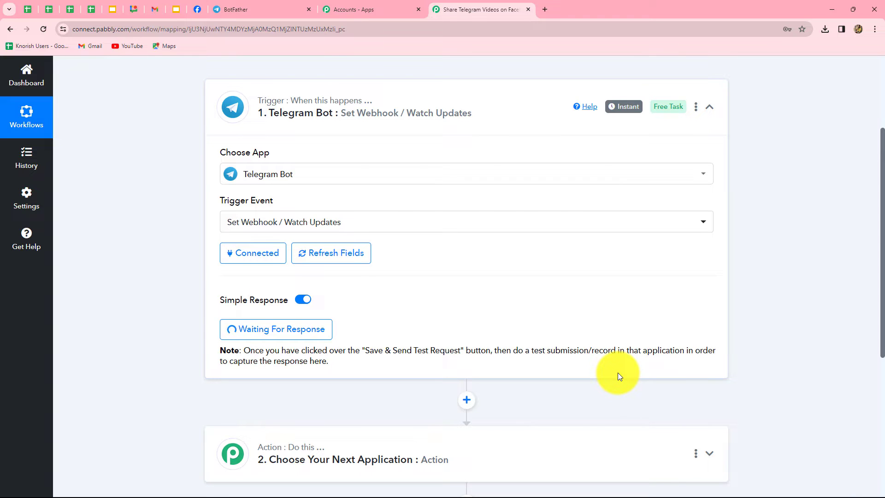
{"action": "key", "text": "ctrl+shift+Tab"}
{"action": "key", "text": "ctrl+shift+Tab"}
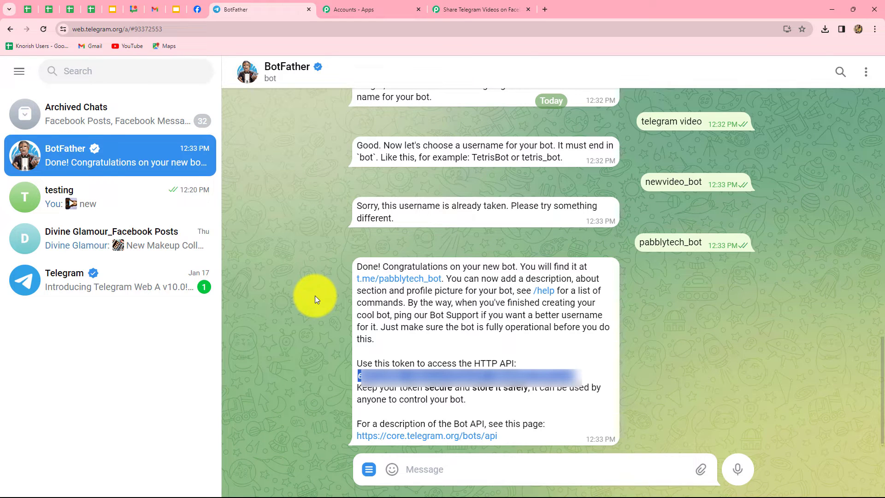
Step: Create a Telegram group named 'Tech Team' with pabblytech_bot as its member
{"action": "mouse_move", "coordinate": [182, 401]}
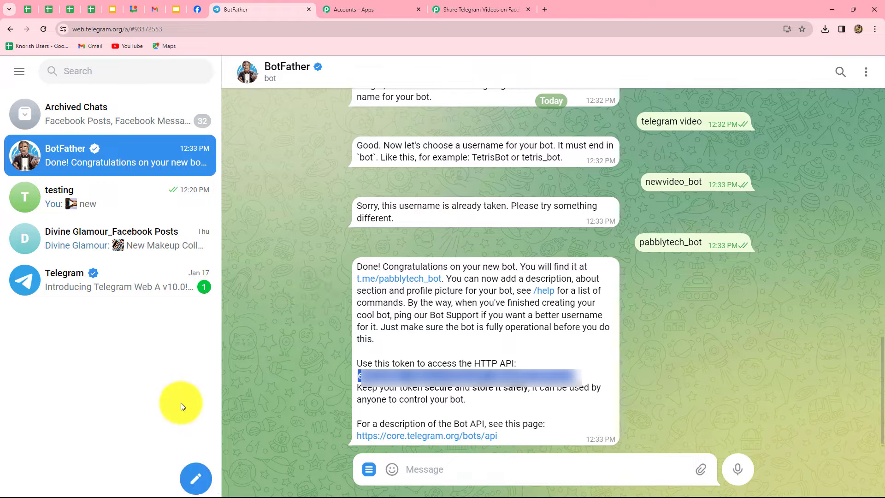
{"action": "left_click", "coordinate": [200, 474]}
{"action": "left_click", "coordinate": [156, 420]}
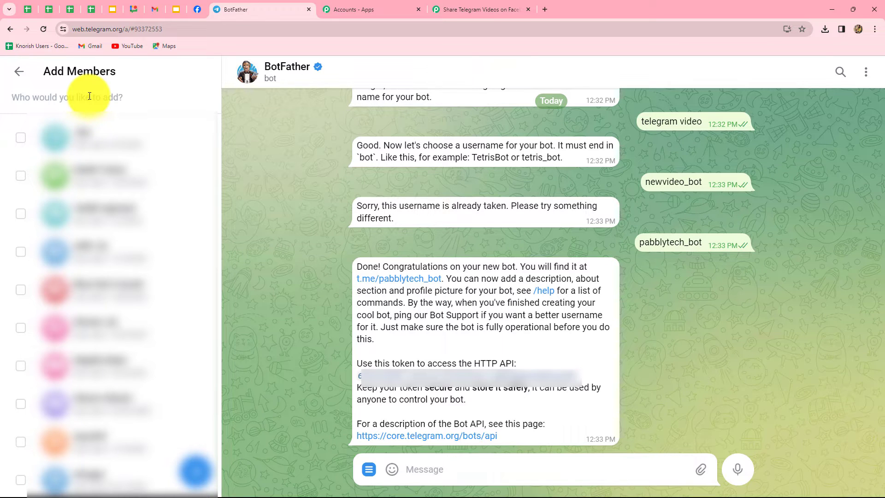
{"action": "type", "text": "pabblytech_bot"}
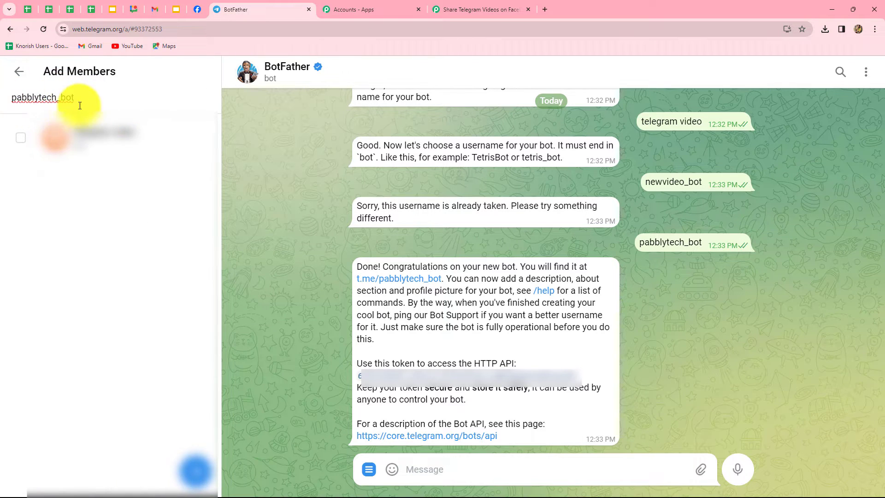
{"action": "left_click", "coordinate": [105, 144]}
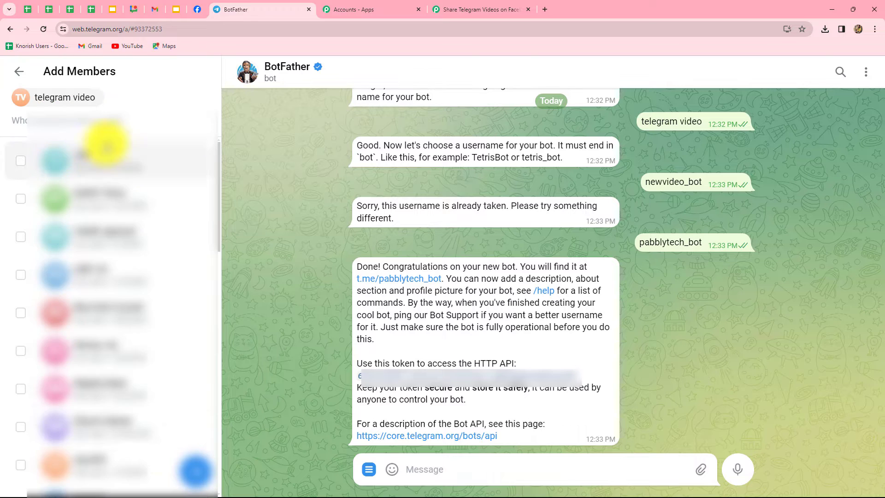
{"action": "left_click", "coordinate": [194, 469]}
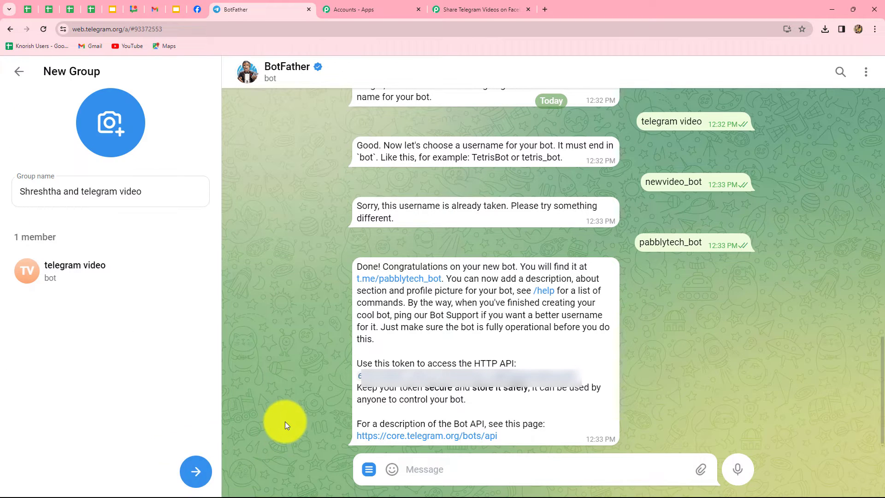
{"action": "left_click_drag", "start_coordinate": [109, 190], "coordinate": [2, 196]}
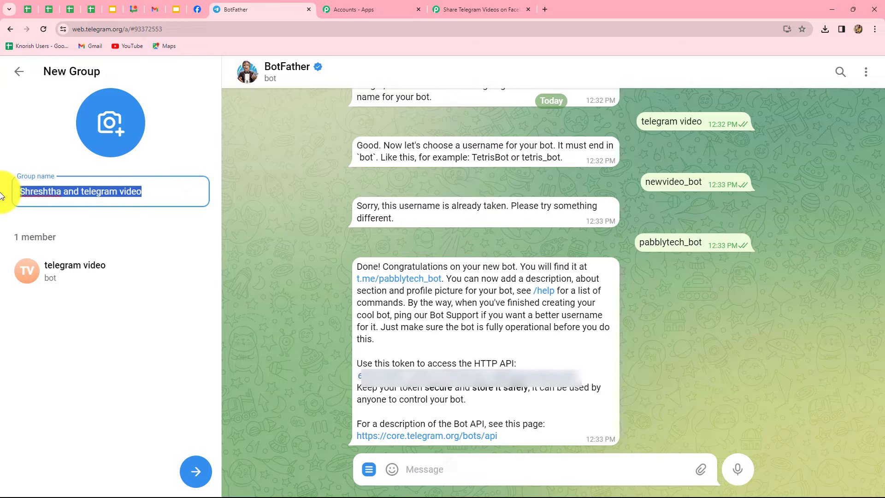
{"action": "key", "text": "BackSpace"}
{"action": "type", "text": "Tech Team"}
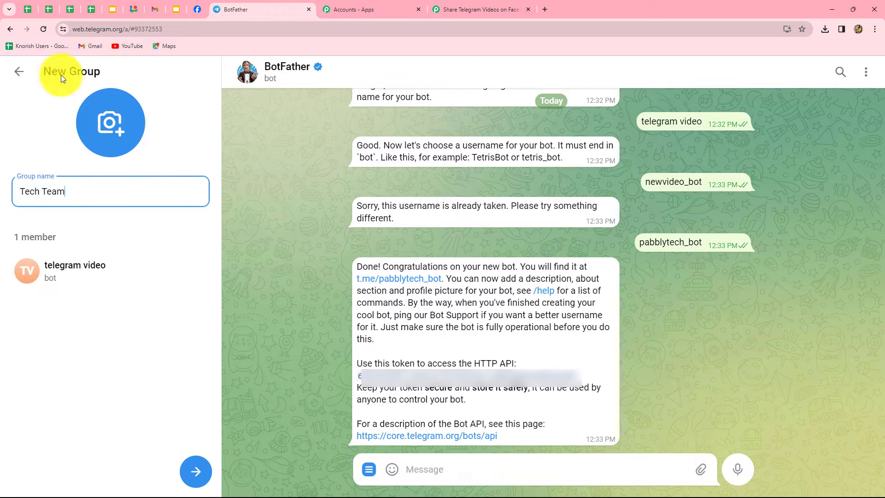
{"action": "left_click", "coordinate": [203, 472]}
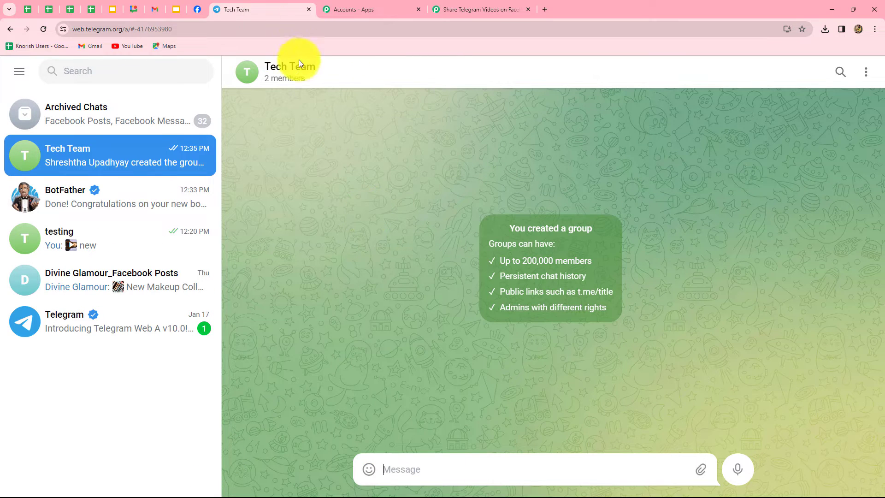
{"action": "left_click", "coordinate": [295, 76]}
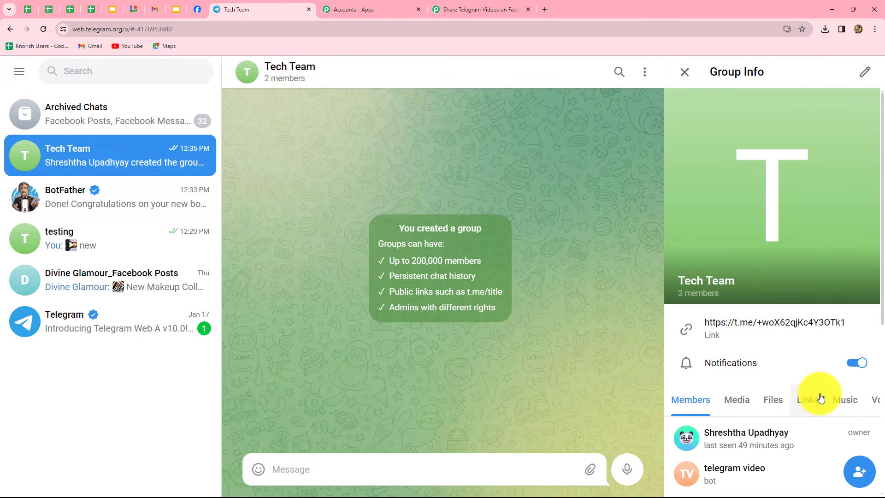
{"action": "scroll", "coordinate": [827, 392], "scroll_direction": "down", "scroll_amount": 3}
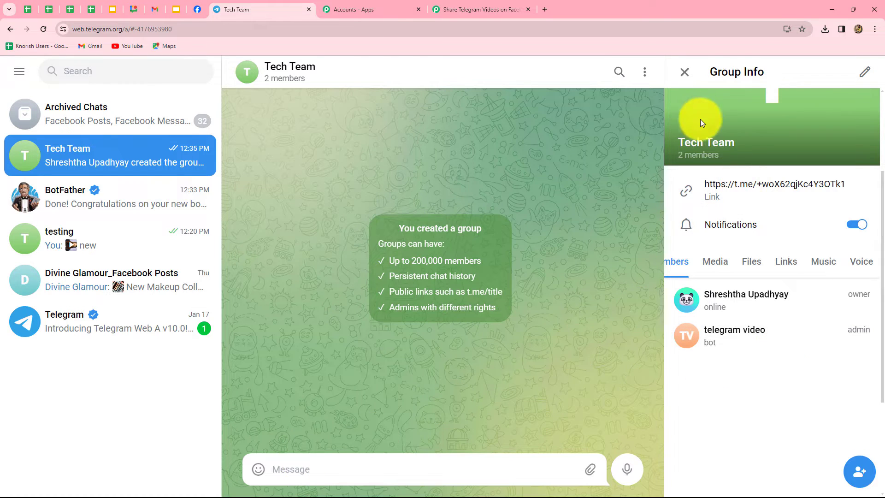
{"action": "left_click", "coordinate": [681, 74]}
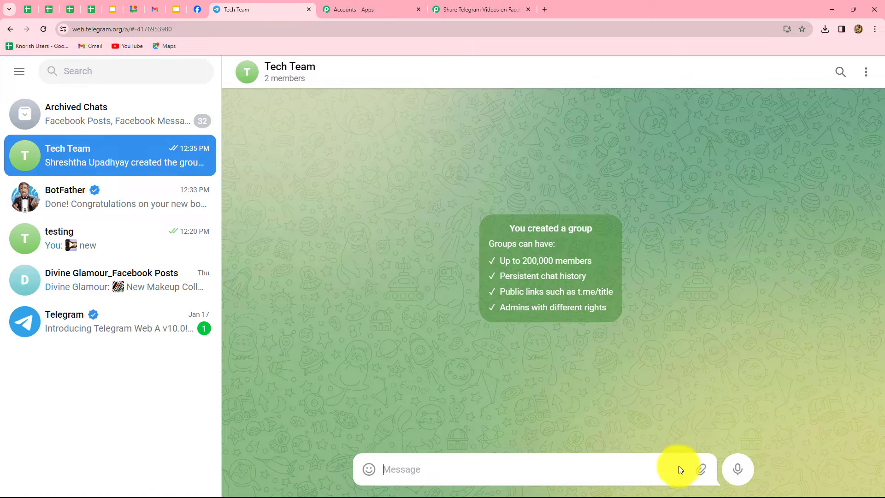
Step: Send a video captioned 'Check out our new video!' to the Tech Team group
{"action": "mouse_move", "coordinate": [699, 468]}
{"action": "left_click", "coordinate": [654, 397]}
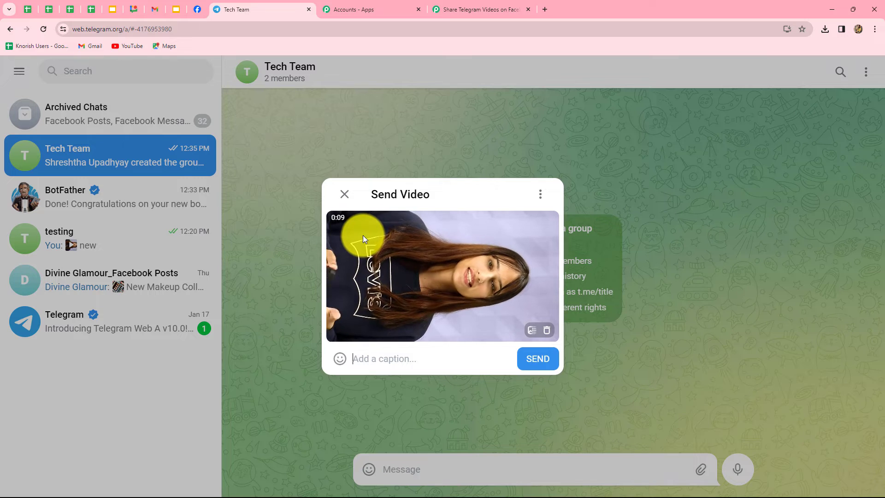
{"action": "type", "text": "Check out our new video!"}
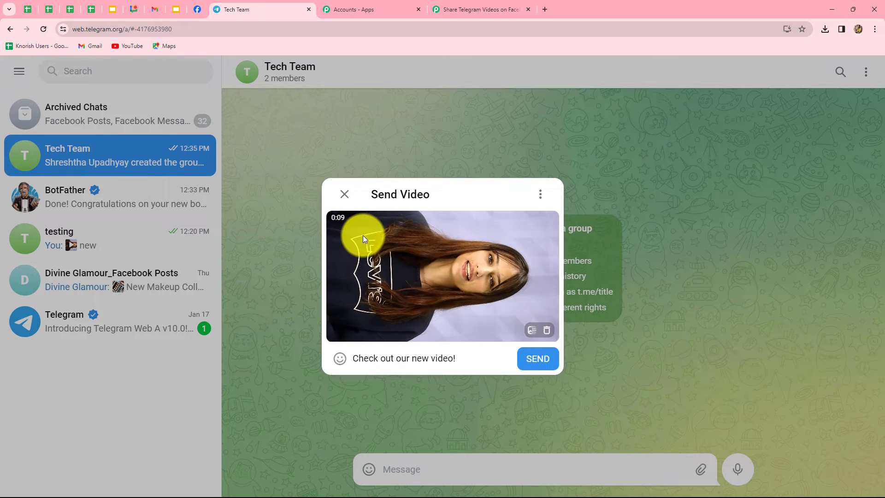
{"action": "left_click", "coordinate": [537, 360]}
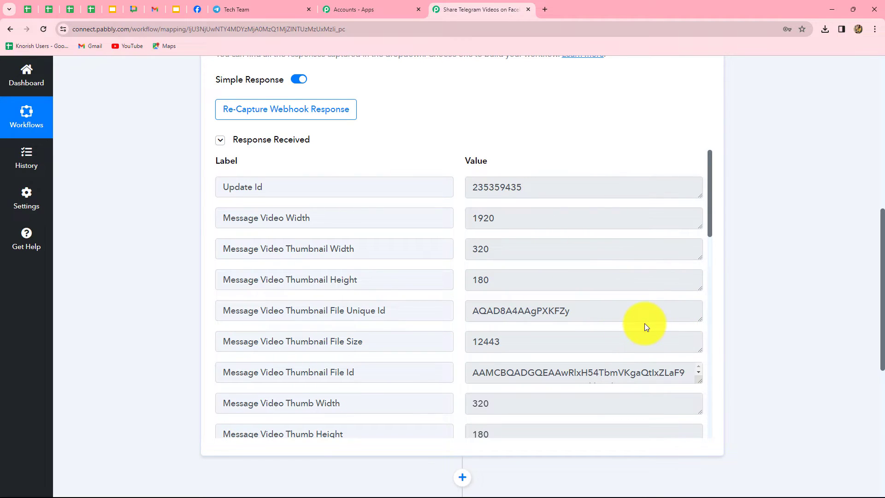
{"action": "scroll", "coordinate": [645, 326], "scroll_direction": "down", "scroll_amount": 10}
{"action": "scroll", "coordinate": [644, 325], "scroll_direction": "down", "scroll_amount": 1}
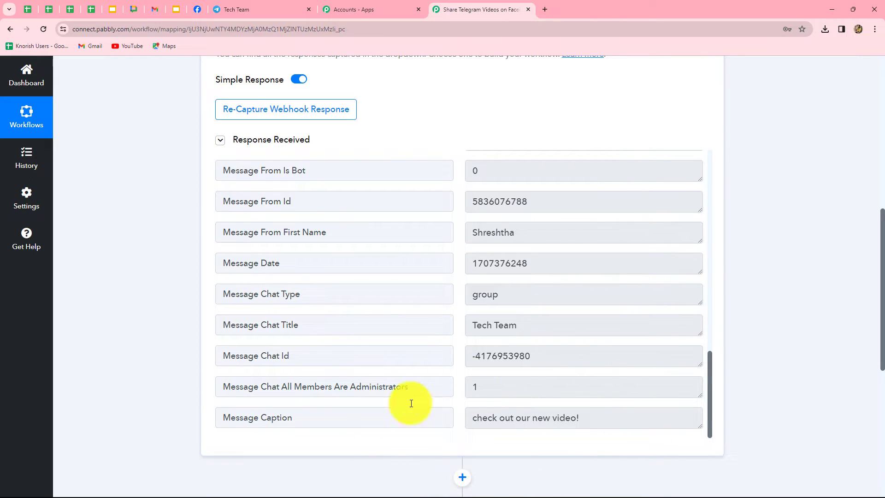
{"action": "scroll", "coordinate": [770, 365], "scroll_direction": "down", "scroll_amount": 4}
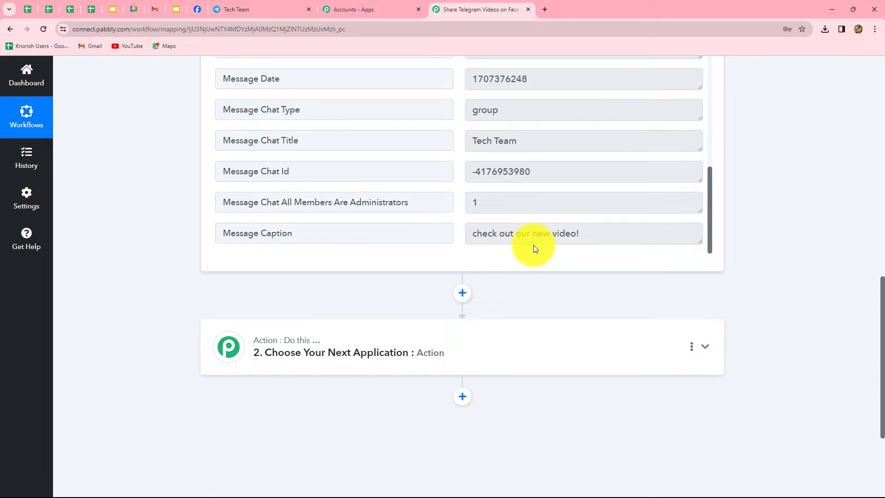
{"action": "scroll", "coordinate": [634, 363], "scroll_direction": "up", "scroll_amount": 3}
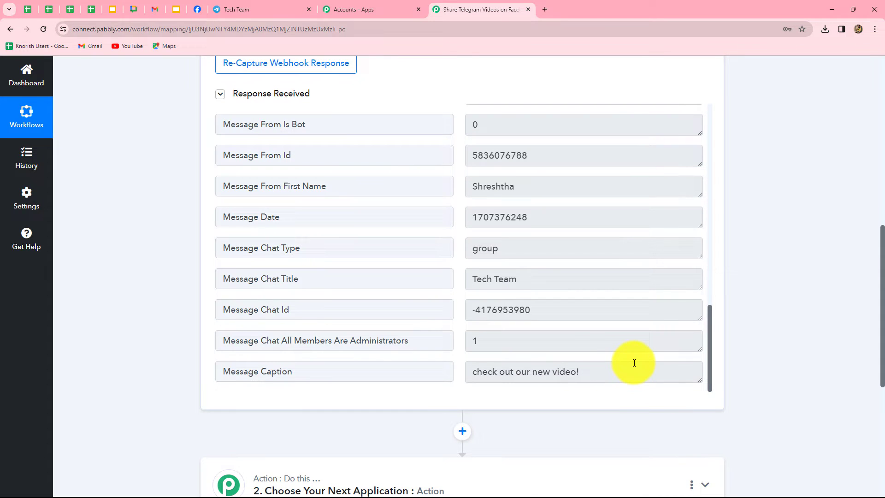
Step: Look up the True Honest Tech Reviews page on Facebook, check Telegram, then return to Pabbly
{"action": "left_click", "coordinate": [197, 9]}
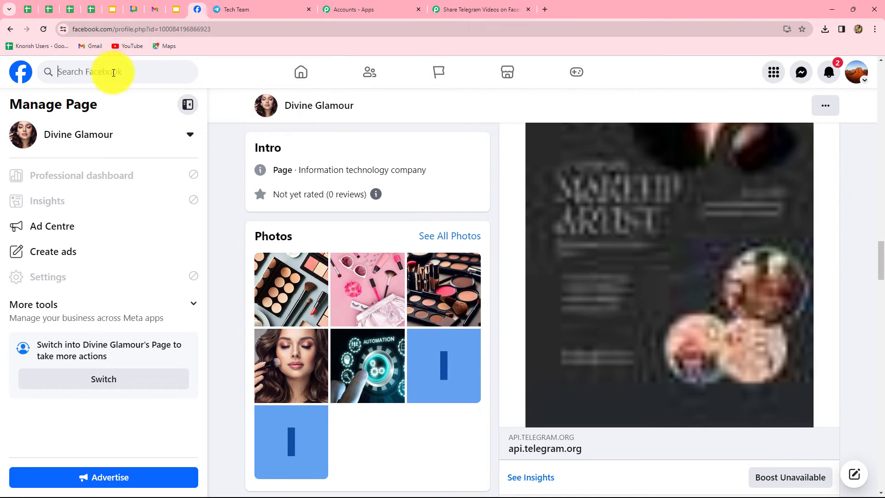
{"action": "left_click", "coordinate": [113, 73]}
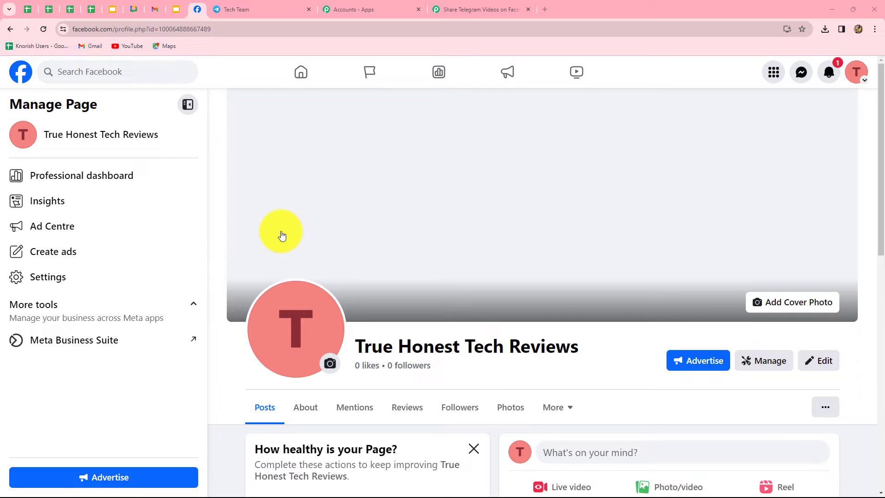
{"action": "left_click", "coordinate": [244, 8]}
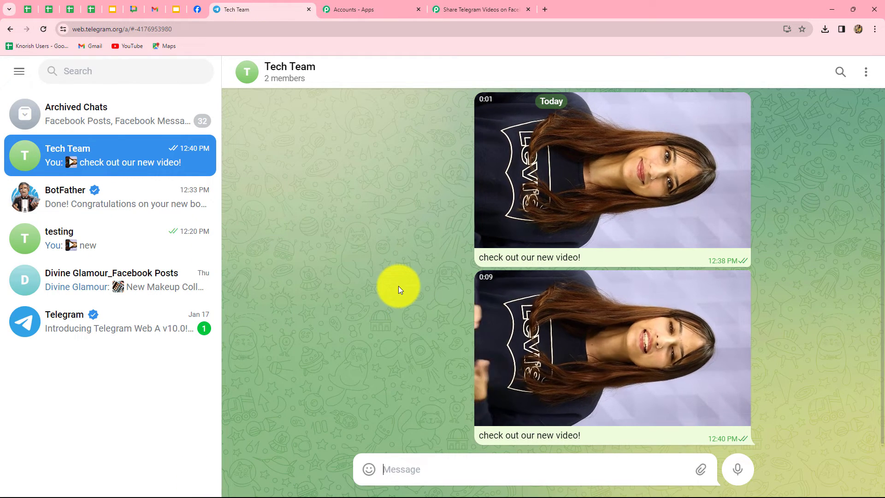
{"action": "left_click", "coordinate": [197, 9]}
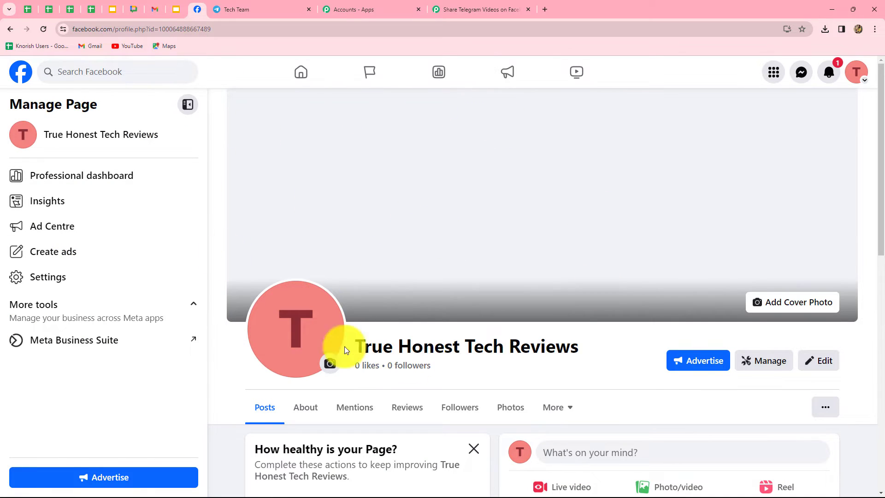
{"action": "left_click", "coordinate": [464, 10]}
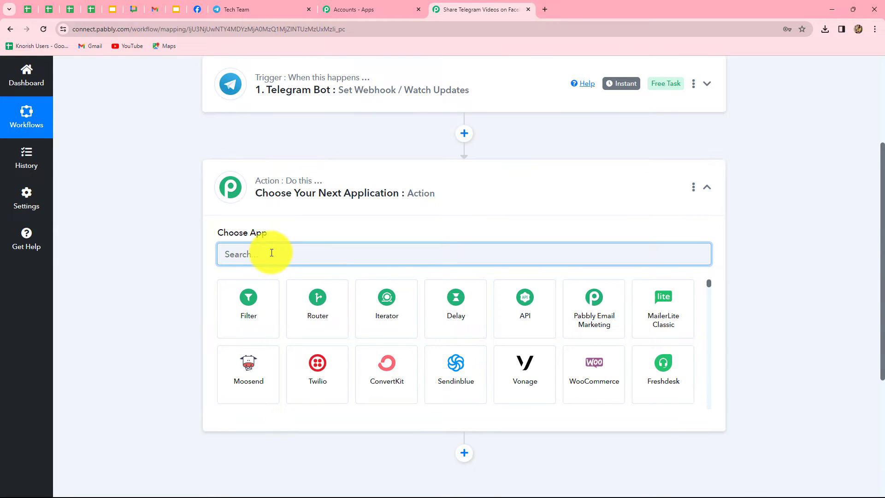
Step: Set the action step to Facebook Pages with the Create Page Post event
{"action": "type", "text": "Face"}
{"action": "left_click", "coordinate": [395, 298]}
{"action": "left_click", "coordinate": [248, 302]}
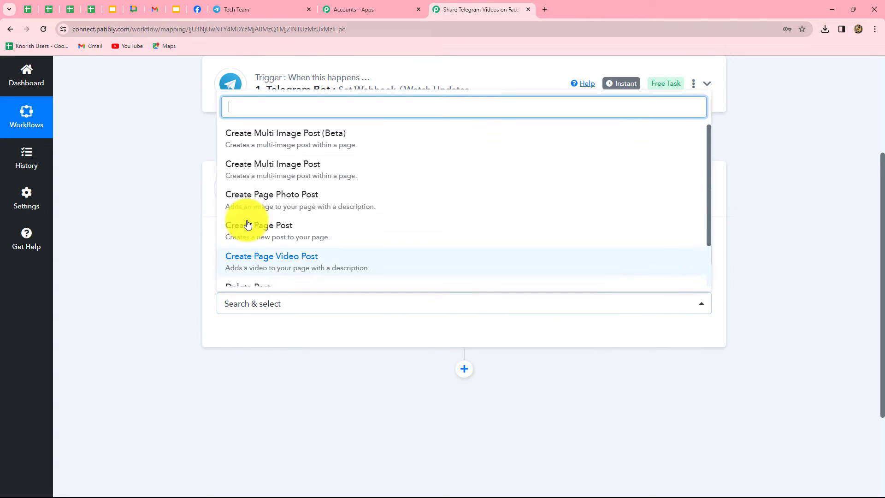
{"action": "left_click", "coordinate": [249, 230]}
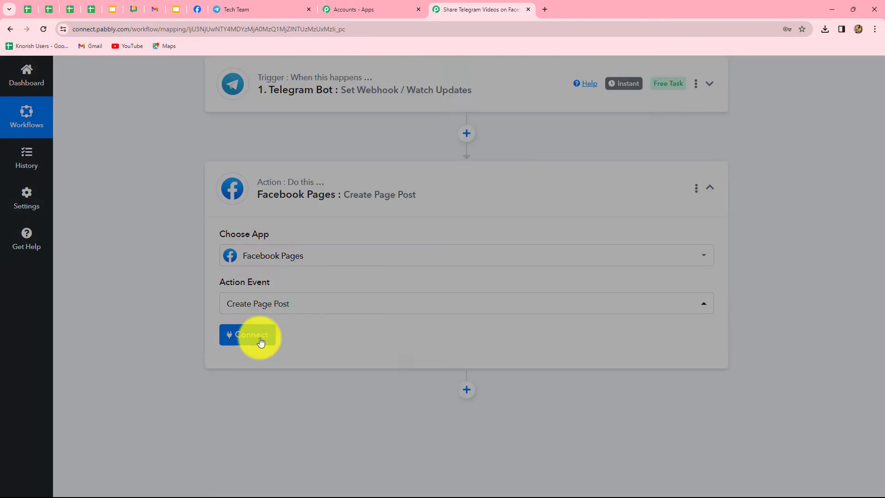
Step: Add a new Facebook Pages connection and authorize the Facebook account
{"action": "left_click", "coordinate": [257, 338]}
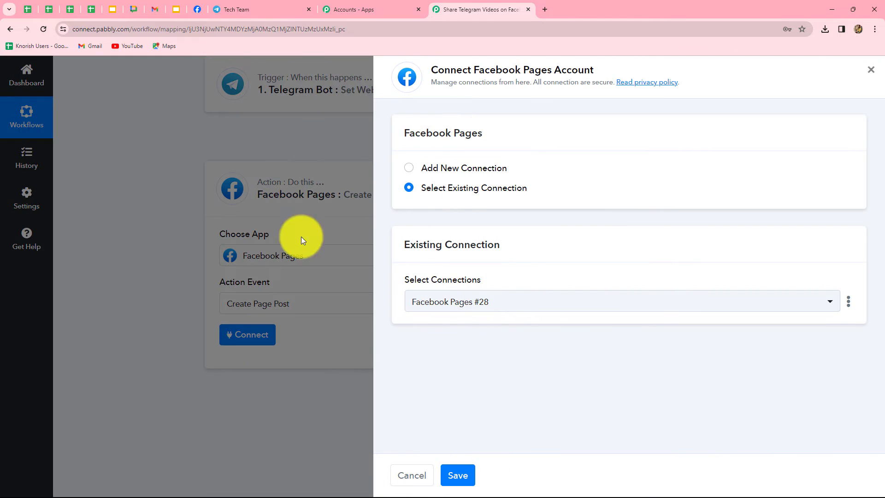
{"action": "left_click", "coordinate": [411, 173]}
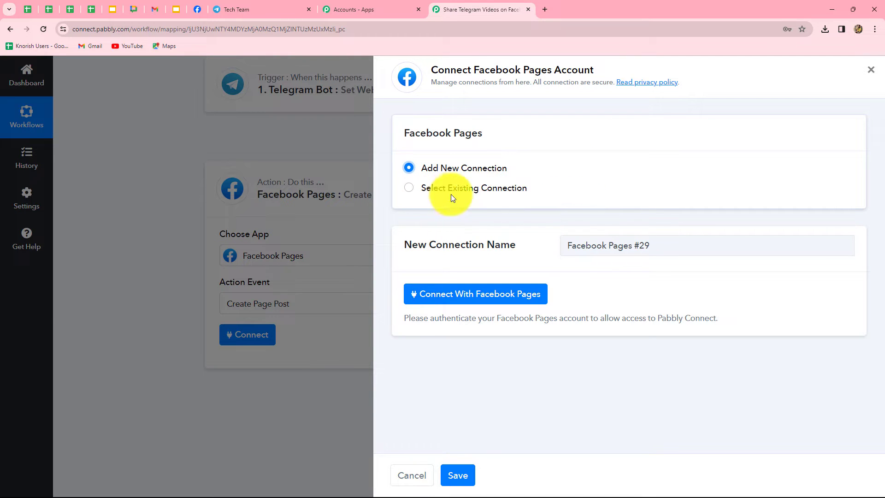
{"action": "left_click", "coordinate": [481, 300]}
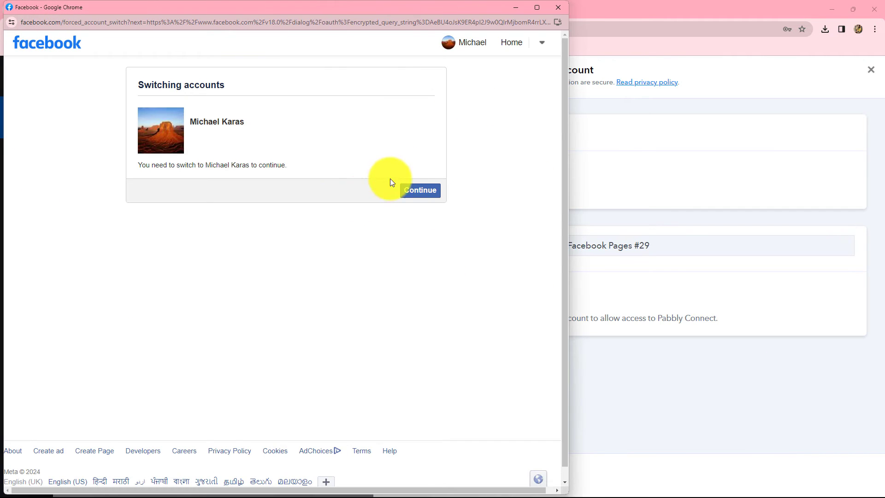
{"action": "left_click", "coordinate": [414, 196]}
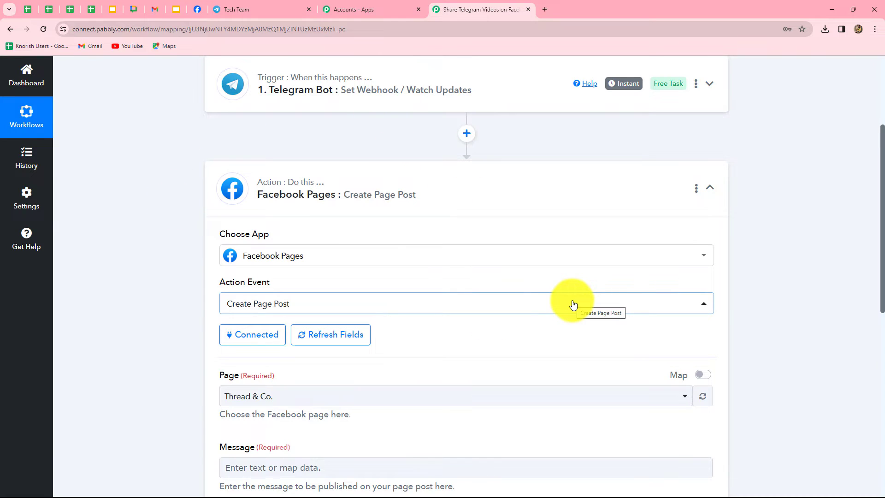
{"action": "scroll", "coordinate": [572, 309], "scroll_direction": "down", "scroll_amount": 4}
{"action": "scroll", "coordinate": [572, 313], "scroll_direction": "up", "scroll_amount": 6}
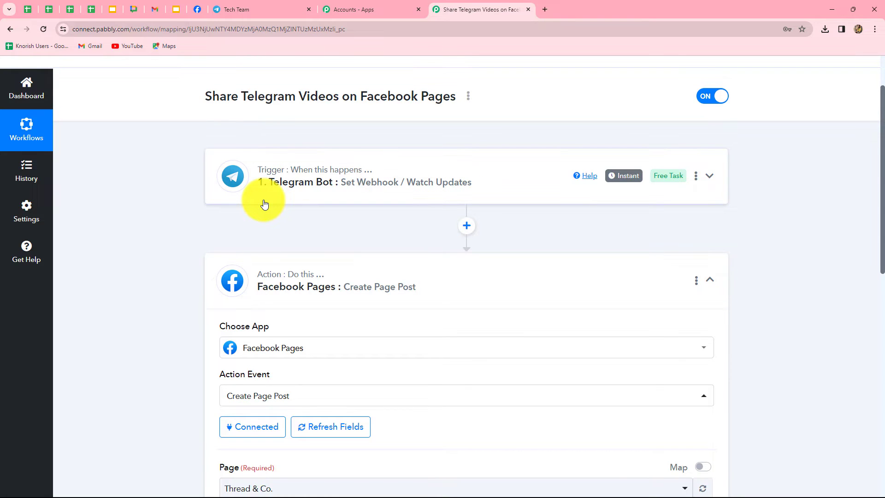
{"action": "left_click", "coordinate": [248, 9]}
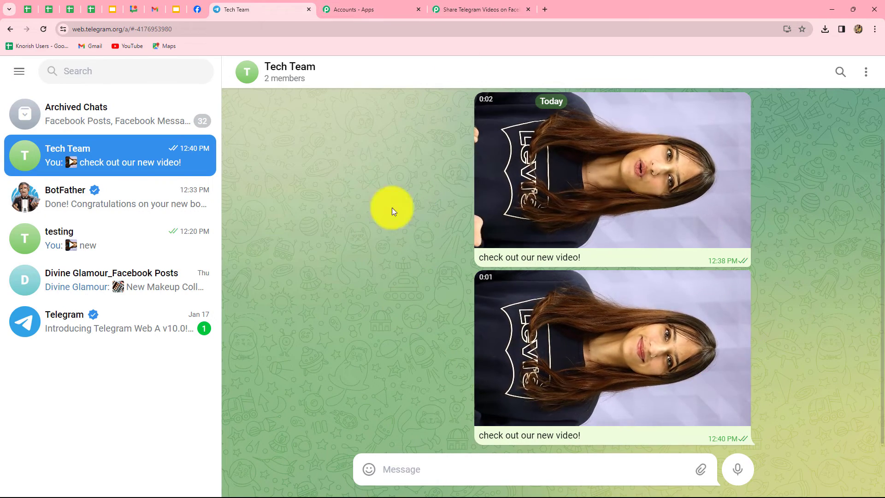
{"action": "left_click", "coordinate": [459, 10]}
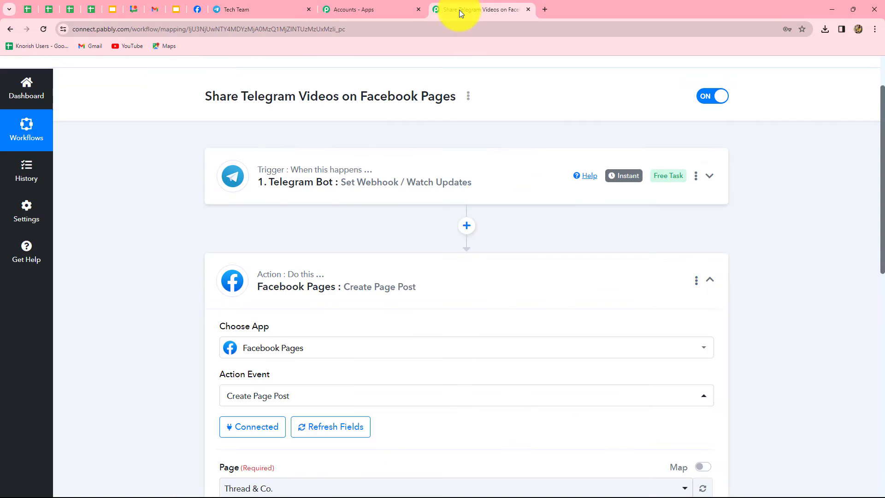
Step: Insert a Filter by Pabbly step using Filter Values before the Facebook post
{"action": "left_click", "coordinate": [466, 228]}
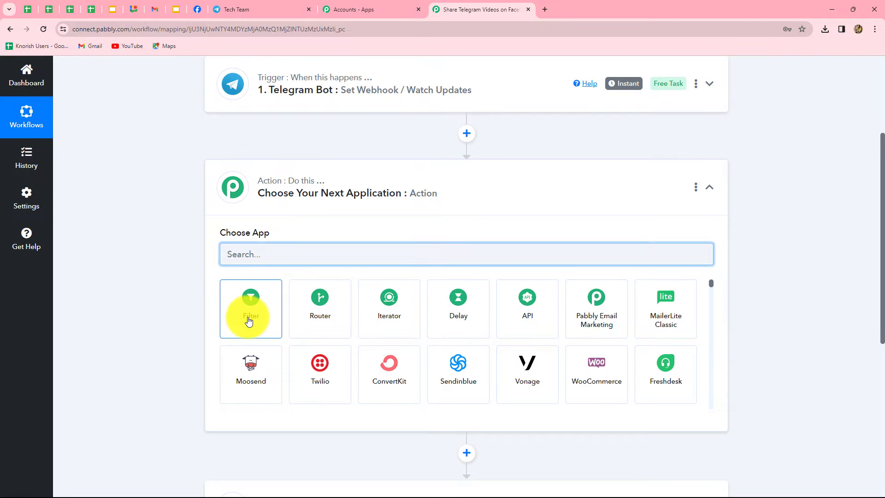
{"action": "left_click", "coordinate": [249, 321]}
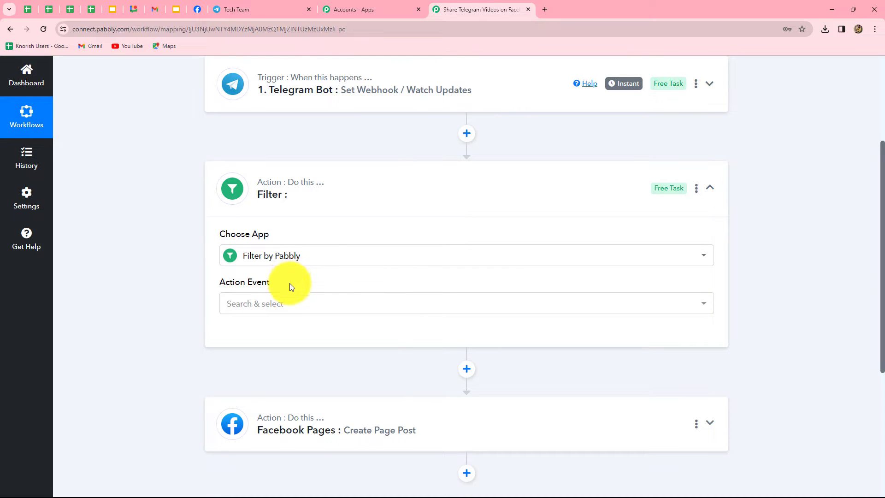
{"action": "left_click", "coordinate": [281, 308]}
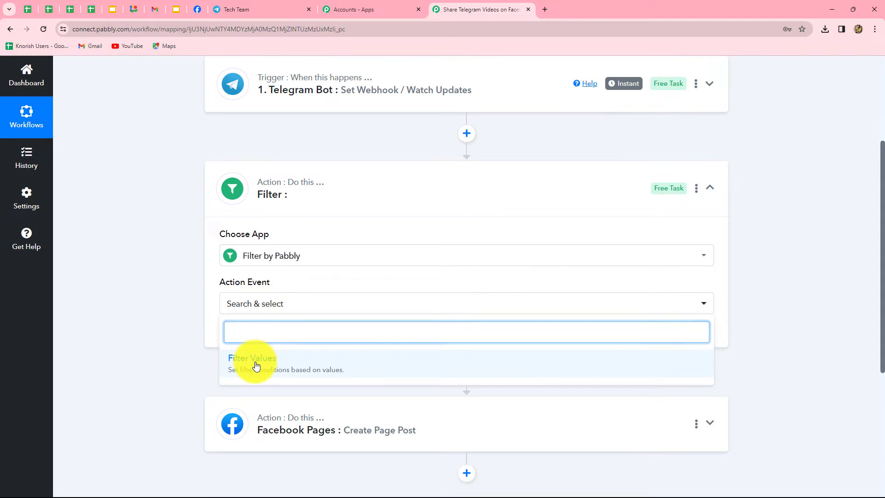
{"action": "left_click", "coordinate": [254, 368]}
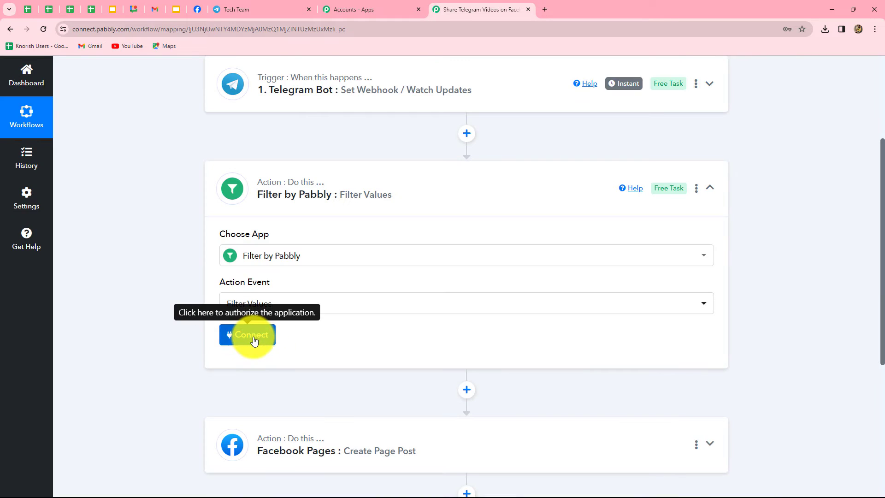
{"action": "left_click", "coordinate": [253, 335]}
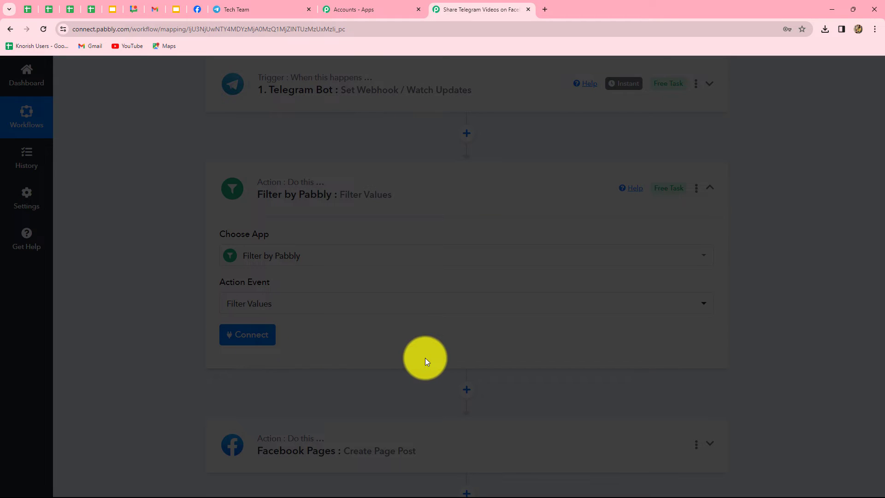
{"action": "scroll", "coordinate": [715, 322], "scroll_direction": "down", "scroll_amount": 3}
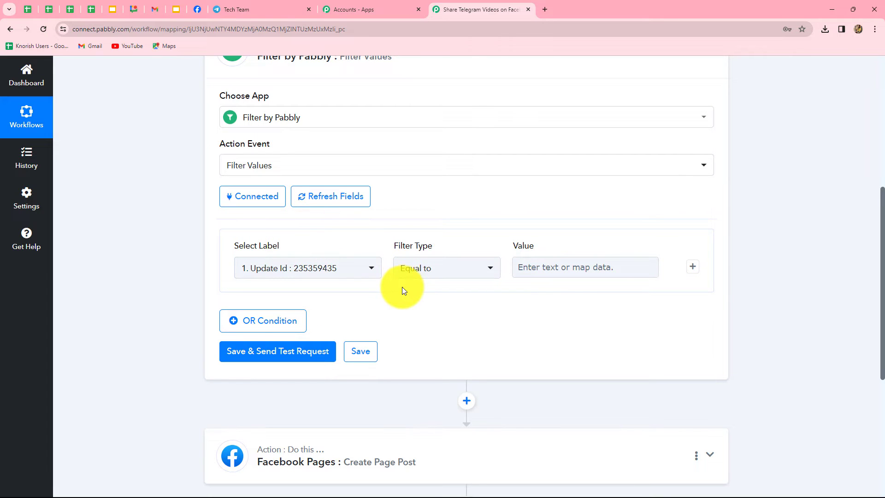
Step: Set the condition Message Video Mime Type Exists, then save and test the filter
{"action": "left_click", "coordinate": [289, 270]}
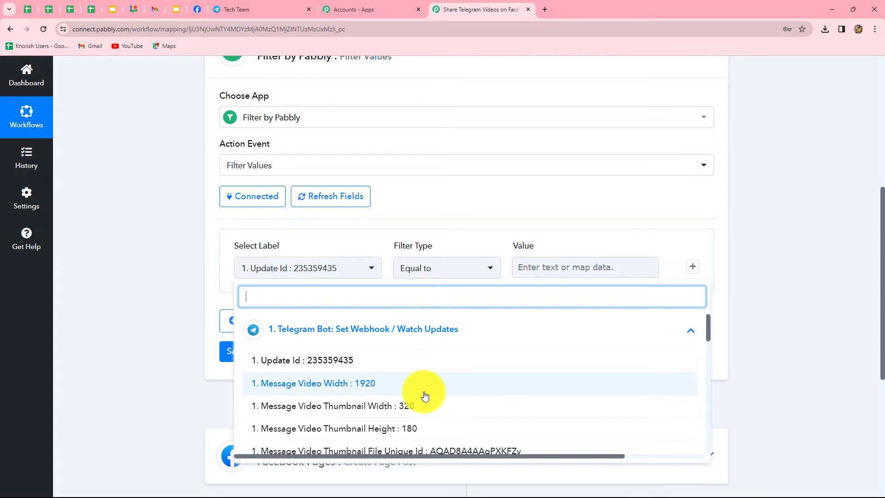
{"action": "scroll", "coordinate": [421, 401], "scroll_direction": "down", "scroll_amount": 1}
{"action": "type", "text": "mim"}
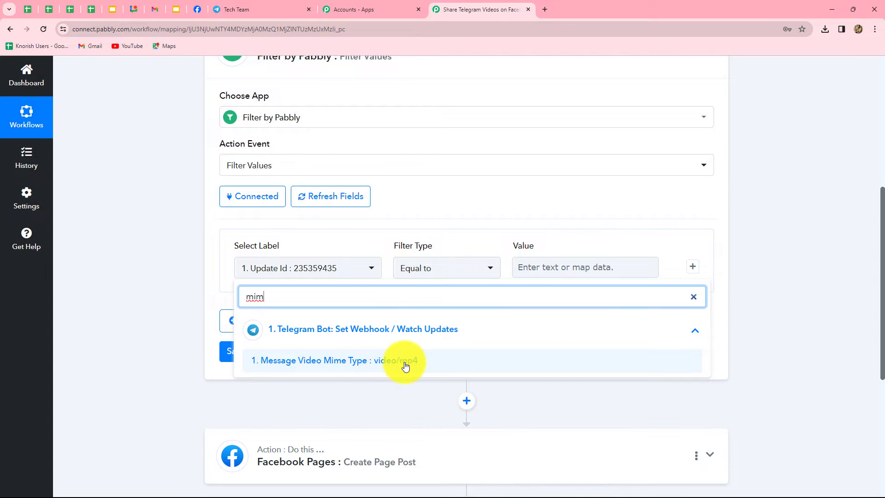
{"action": "left_click", "coordinate": [406, 365]}
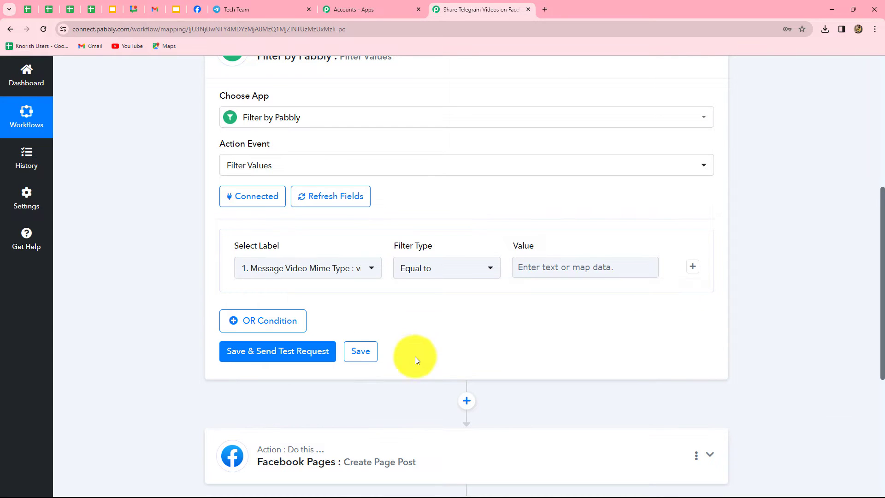
{"action": "left_click", "coordinate": [440, 272]}
{"action": "left_click", "coordinate": [429, 404]}
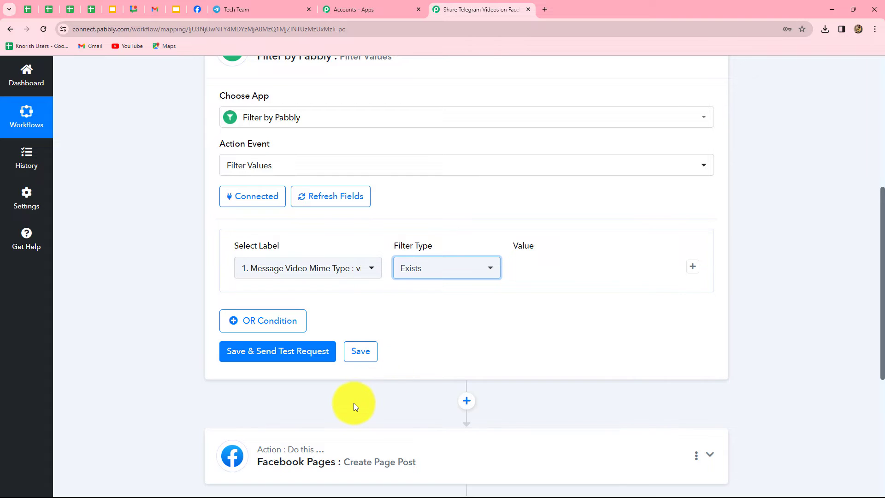
{"action": "left_click", "coordinate": [285, 357]}
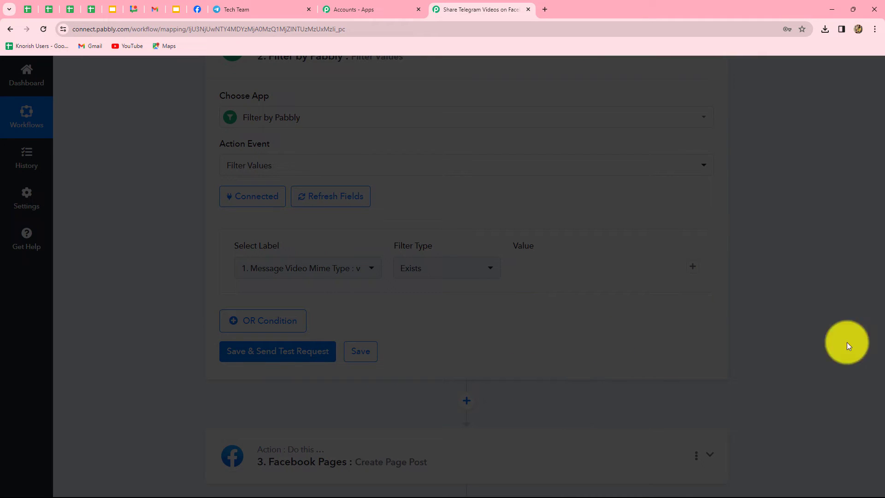
{"action": "scroll", "coordinate": [362, 320], "scroll_direction": "down", "scroll_amount": 3}
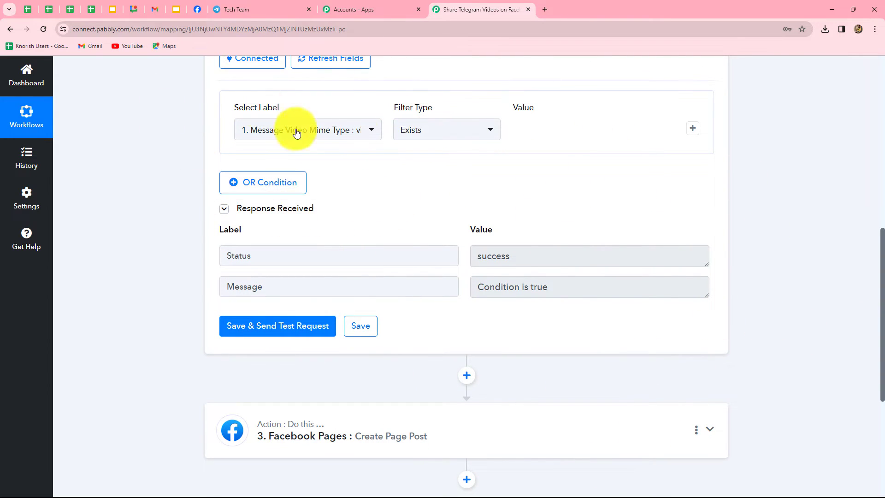
{"action": "scroll", "coordinate": [442, 254], "scroll_direction": "down", "scroll_amount": 4}
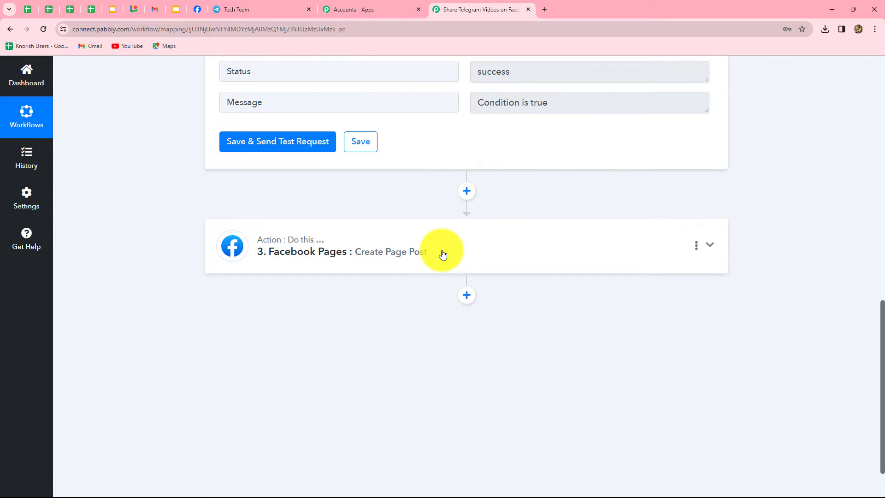
Step: Set the Facebook post's page to True Honest Tech Reviews
{"action": "left_click", "coordinate": [443, 254]}
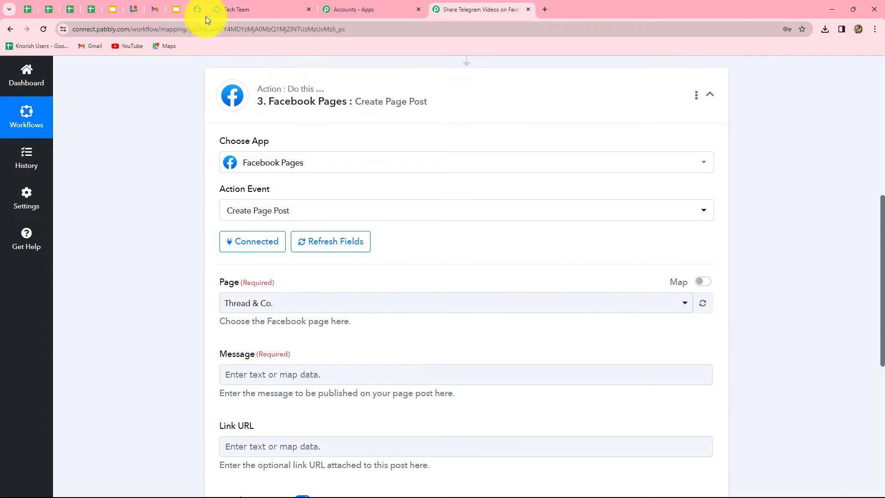
{"action": "left_click", "coordinate": [193, 11]}
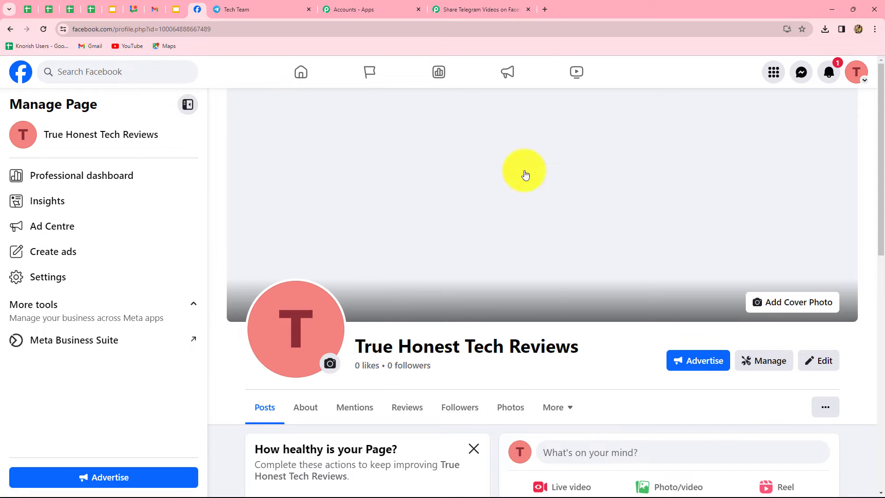
{"action": "left_click", "coordinate": [471, 9]}
{"action": "left_click", "coordinate": [317, 302]}
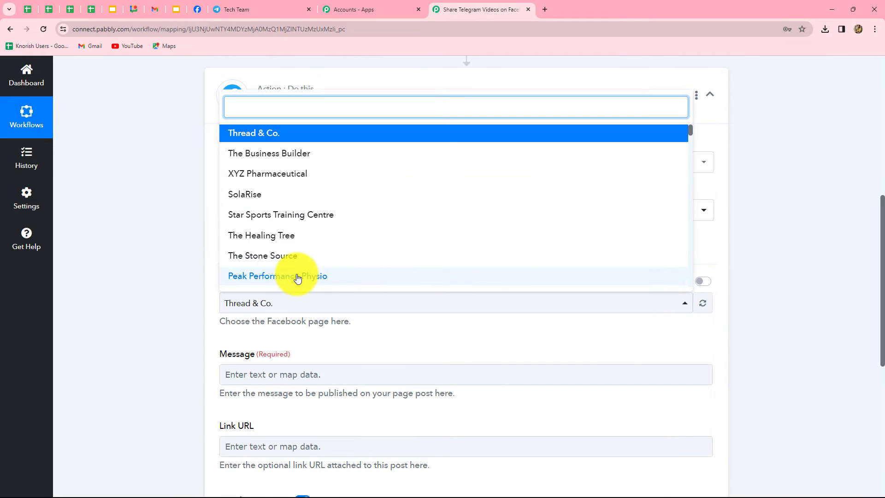
{"action": "type", "text": "true"}
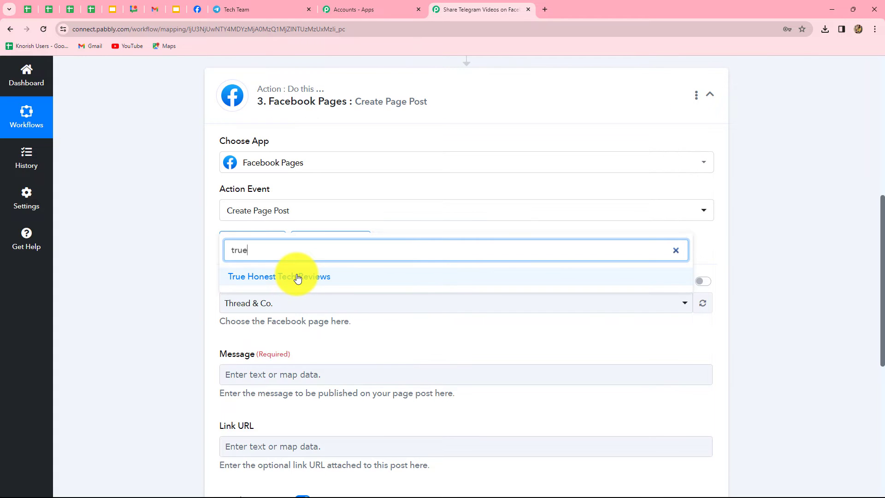
{"action": "left_click", "coordinate": [298, 277]}
{"action": "scroll", "coordinate": [212, 356], "scroll_direction": "down", "scroll_amount": 3}
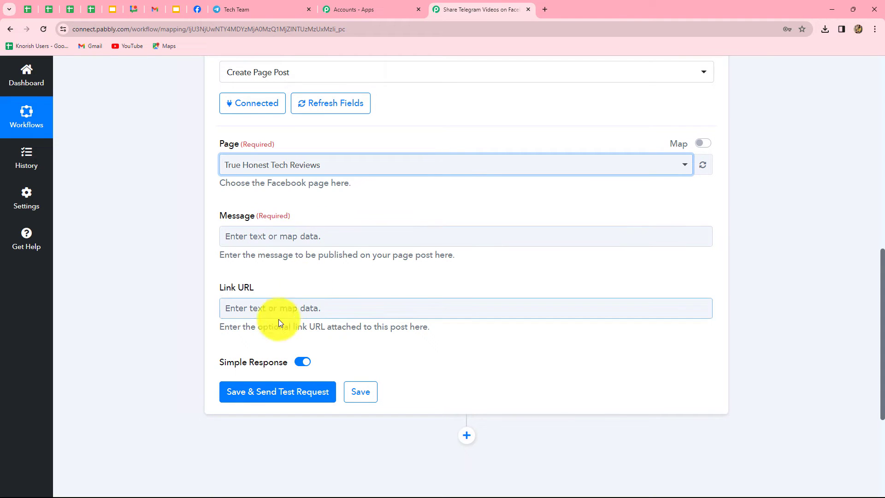
{"action": "scroll", "coordinate": [279, 319], "scroll_direction": "down", "scroll_amount": 2}
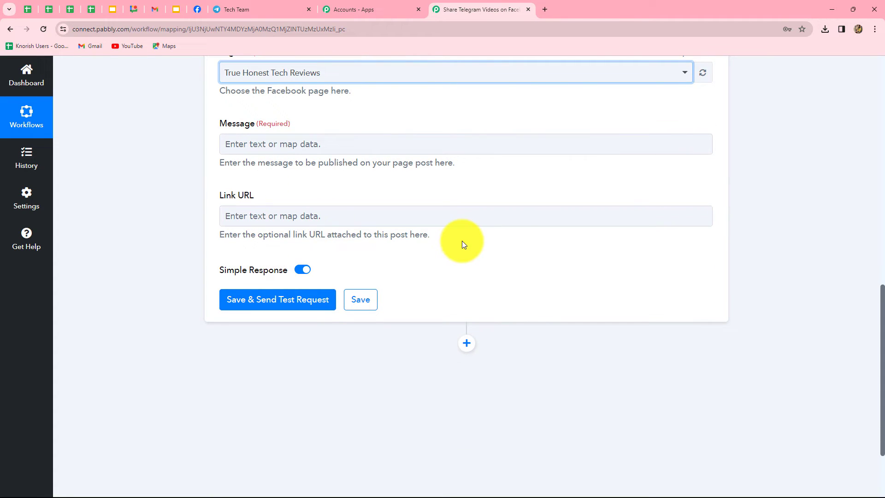
{"action": "scroll", "coordinate": [342, 238], "scroll_direction": "up", "scroll_amount": 2}
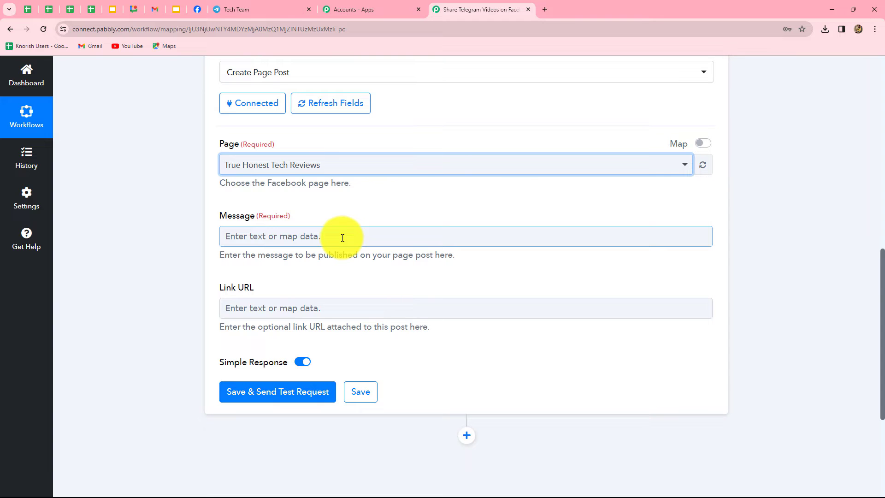
Step: Map the Telegram Bot Message Caption into the post's Message field
{"action": "left_click", "coordinate": [342, 237]}
{"action": "left_click", "coordinate": [364, 325]}
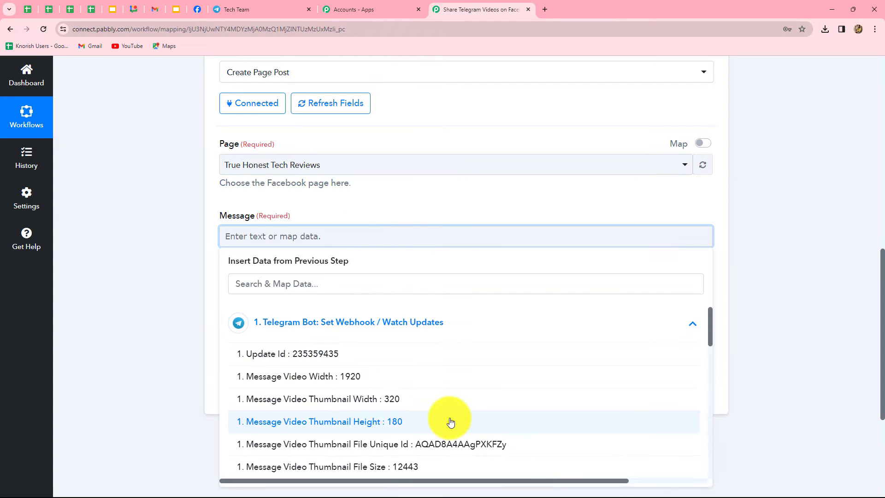
{"action": "scroll", "coordinate": [450, 422], "scroll_direction": "down", "scroll_amount": 3}
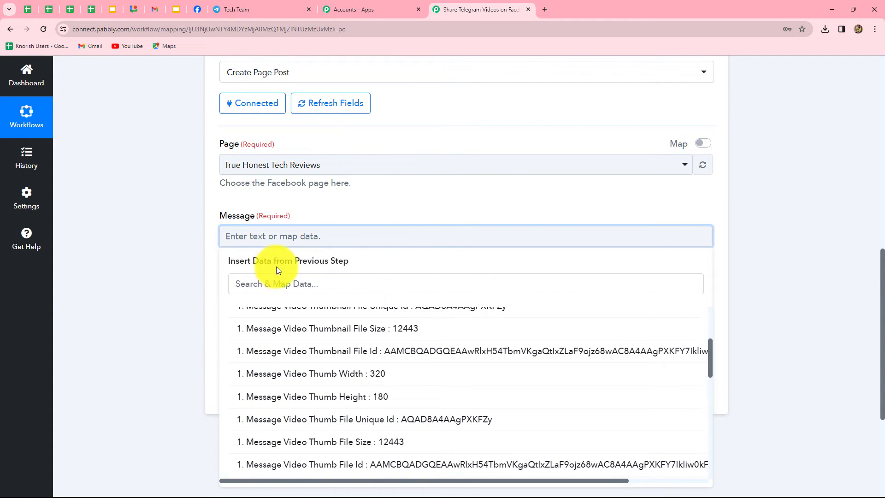
{"action": "scroll", "coordinate": [386, 395], "scroll_direction": "down", "scroll_amount": 7}
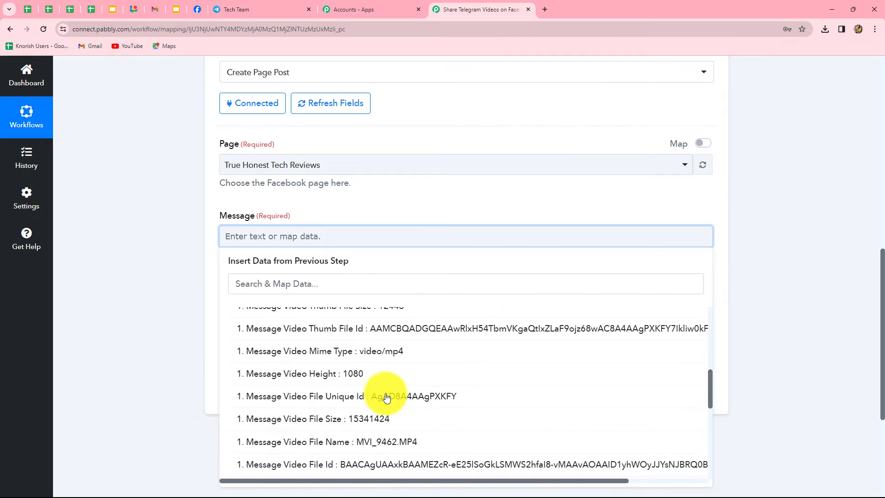
{"action": "scroll", "coordinate": [387, 396], "scroll_direction": "down", "scroll_amount": 3}
{"action": "scroll", "coordinate": [386, 401], "scroll_direction": "up", "scroll_amount": 3}
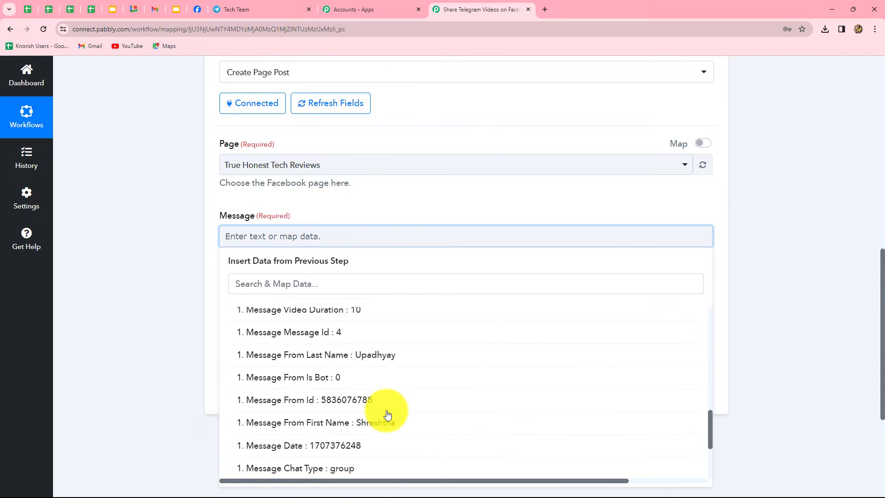
{"action": "scroll", "coordinate": [387, 415], "scroll_direction": "up", "scroll_amount": 6}
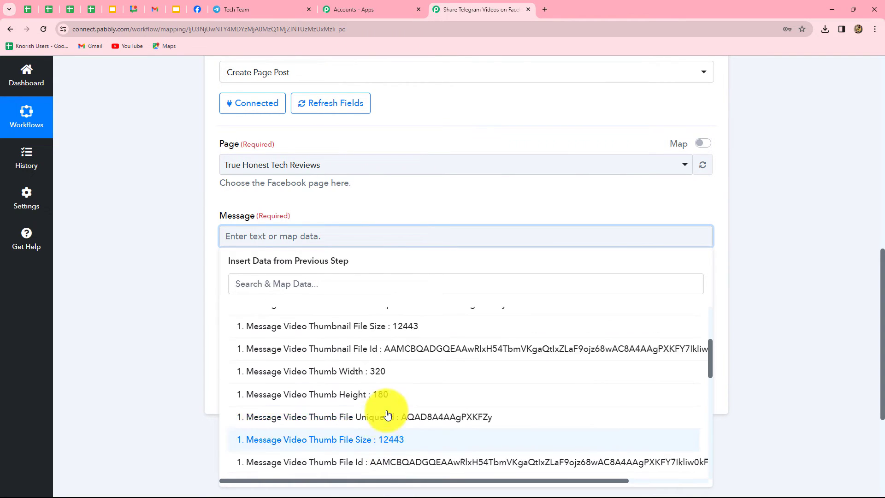
{"action": "scroll", "coordinate": [387, 415], "scroll_direction": "down", "scroll_amount": 10}
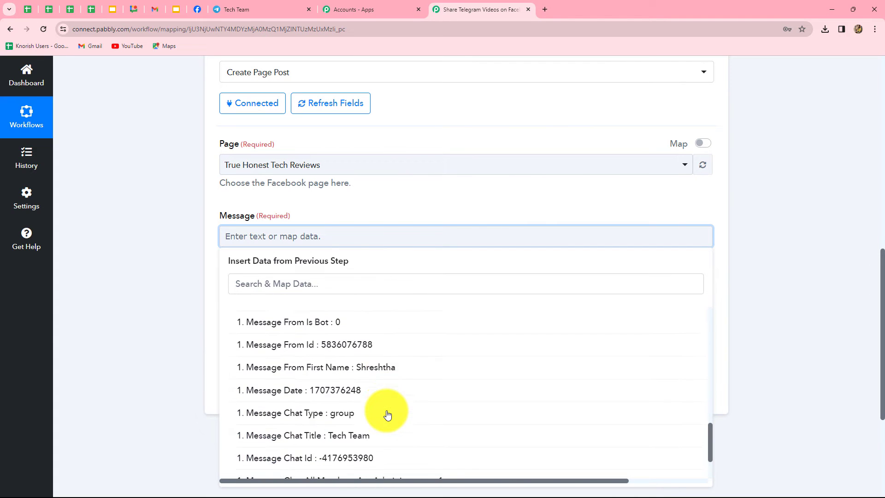
{"action": "left_click", "coordinate": [365, 436]}
{"action": "left_click", "coordinate": [796, 350]}
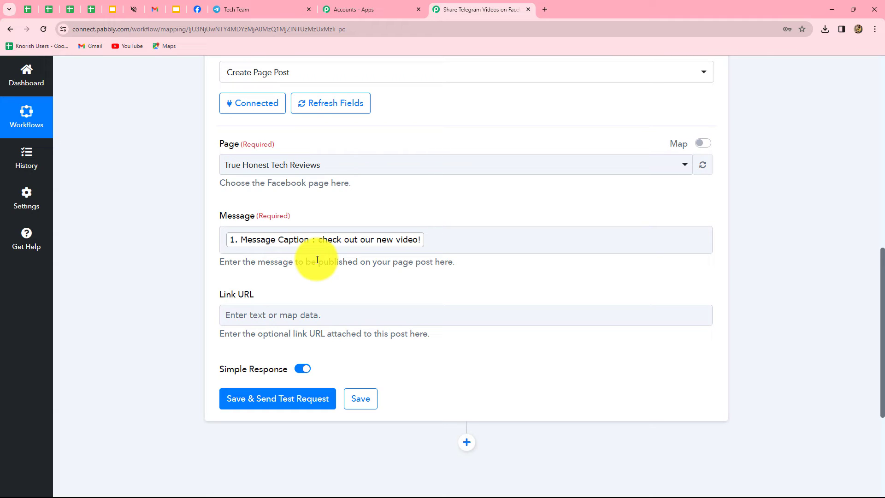
Step: Review the Message and Link URL fields and browse the Telegram Bot data without inserting anything
{"action": "left_click", "coordinate": [297, 251]}
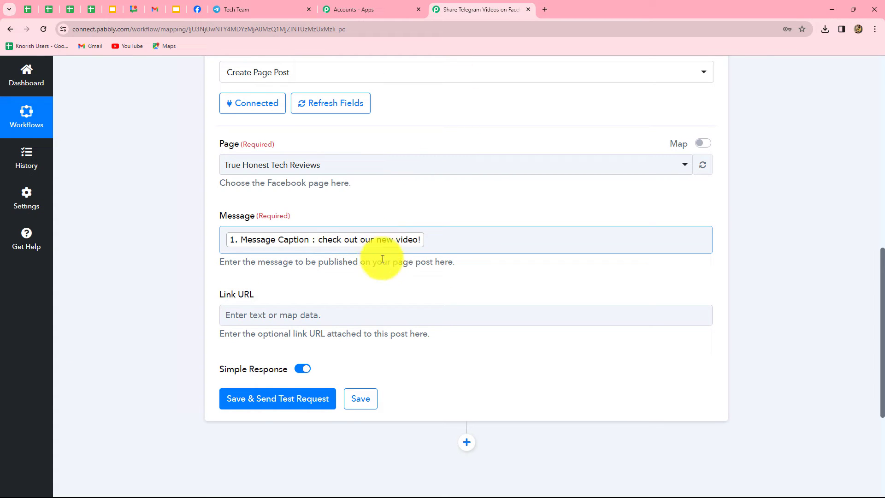
{"action": "left_click", "coordinate": [379, 278]}
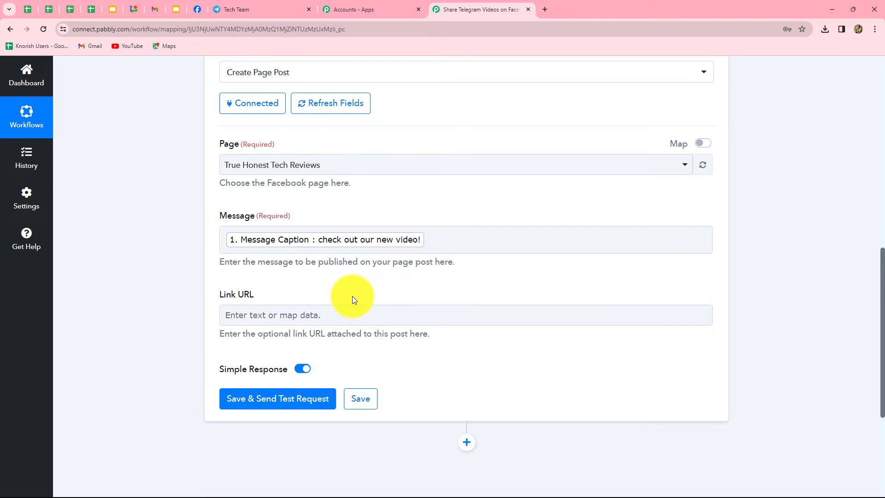
{"action": "scroll", "coordinate": [354, 299], "scroll_direction": "down", "scroll_amount": 2}
{"action": "left_click", "coordinate": [252, 223]}
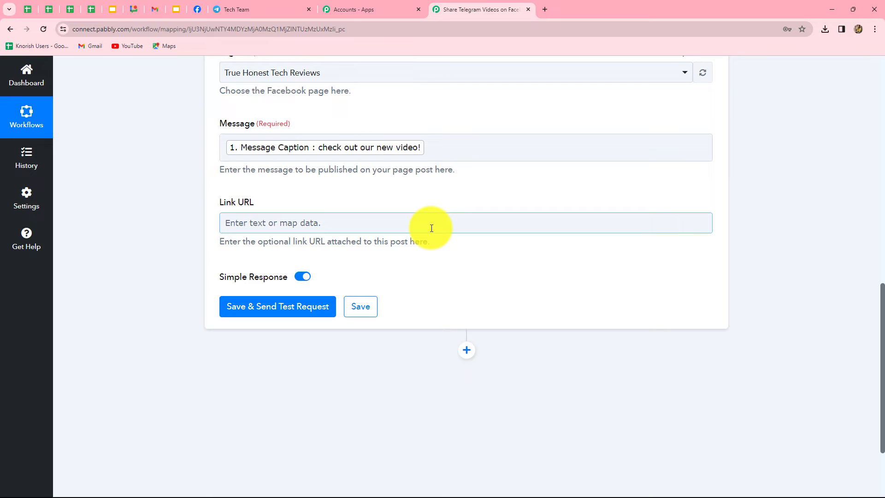
{"action": "scroll", "coordinate": [432, 232], "scroll_direction": "up", "scroll_amount": 3}
{"action": "left_click", "coordinate": [431, 283]}
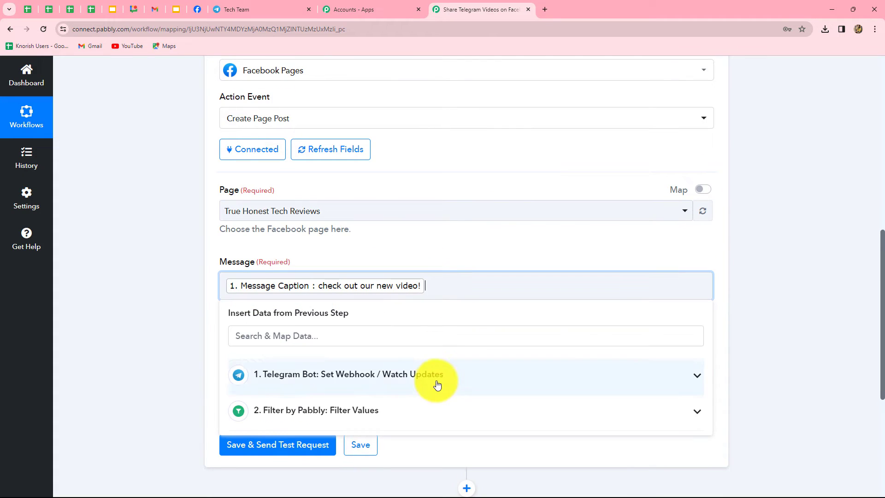
{"action": "left_click", "coordinate": [433, 374]}
{"action": "scroll", "coordinate": [480, 416], "scroll_direction": "down", "scroll_amount": 10}
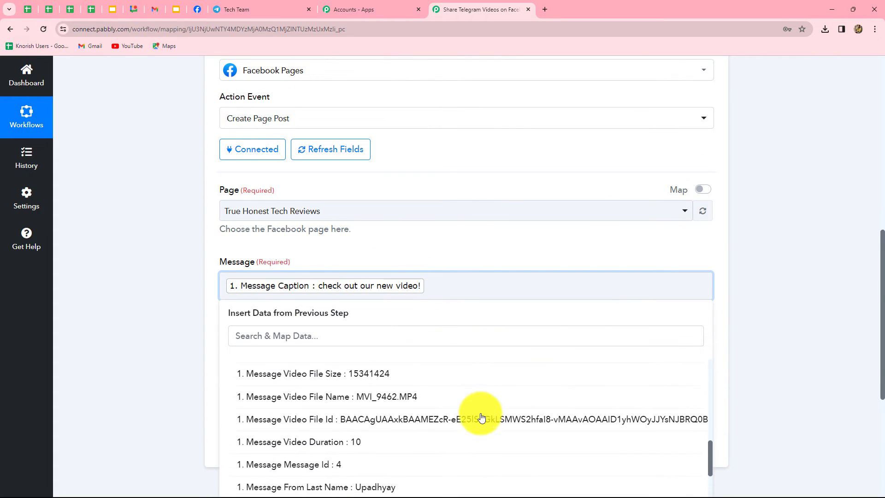
{"action": "scroll", "coordinate": [480, 417], "scroll_direction": "down", "scroll_amount": 3}
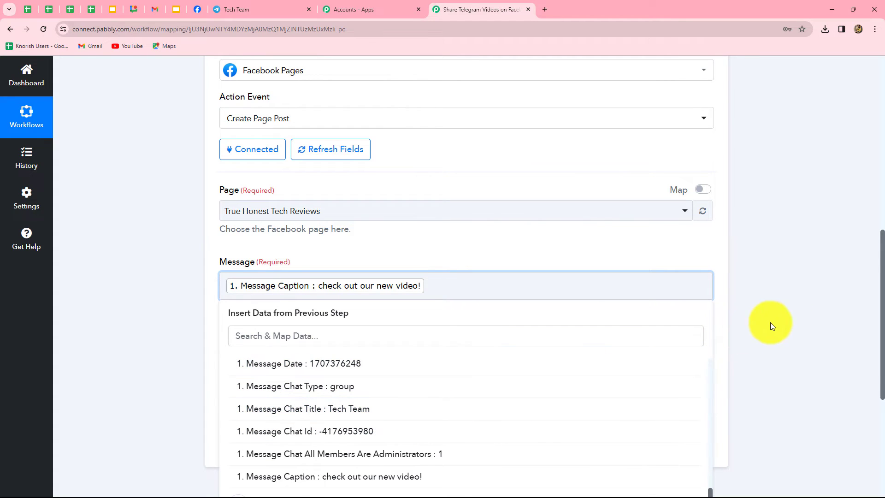
{"action": "left_click", "coordinate": [789, 317]}
{"action": "scroll", "coordinate": [756, 330], "scroll_direction": "up", "scroll_amount": 6}
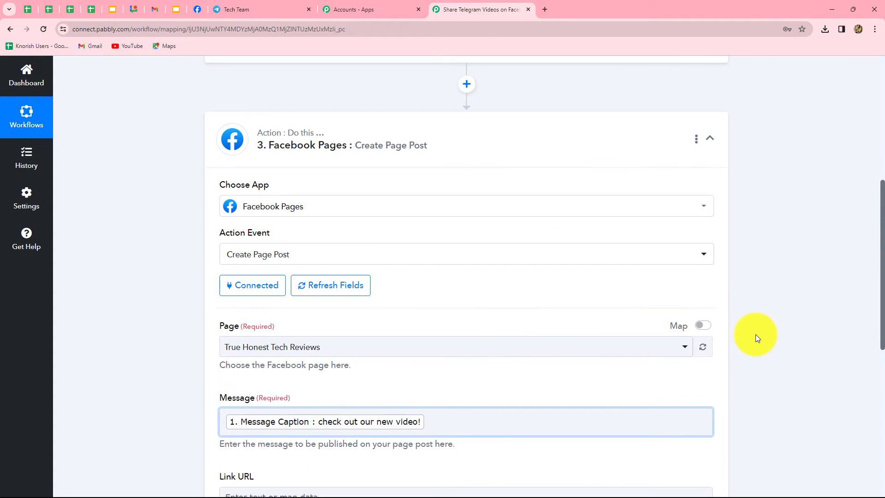
Step: Add a Telegram Bot Get File step before the Facebook post using the existing Telegram Bot #18 connection
{"action": "left_click", "coordinate": [468, 225]}
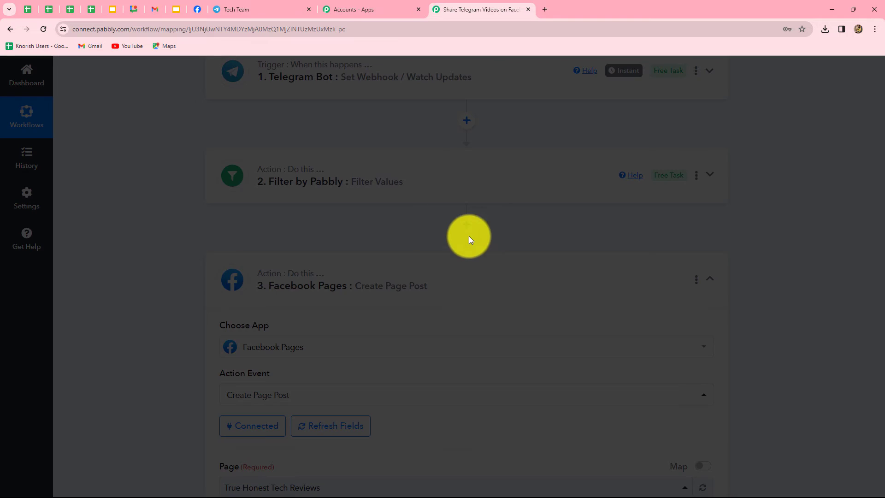
{"action": "left_click", "coordinate": [289, 252]}
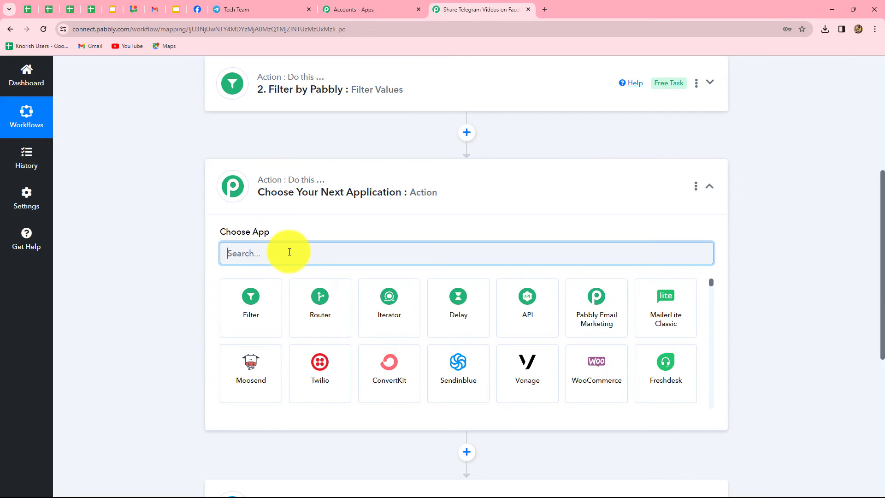
{"action": "type", "text": "tele"}
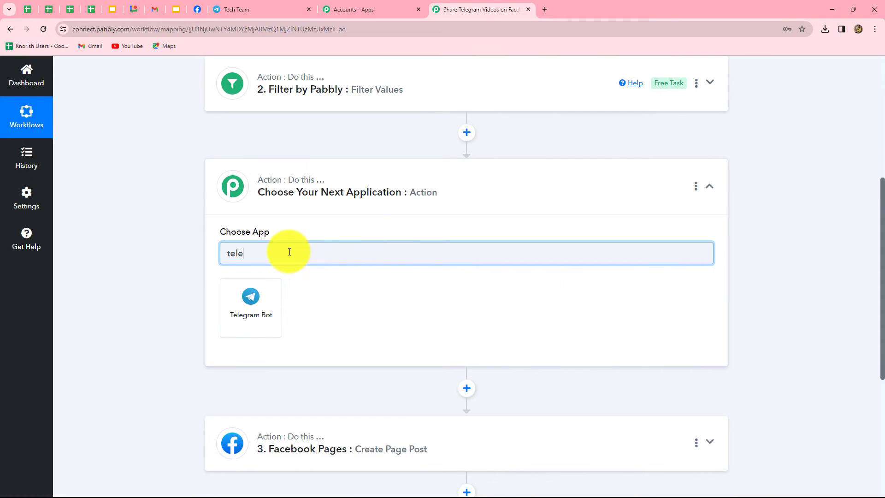
{"action": "left_click", "coordinate": [246, 306]}
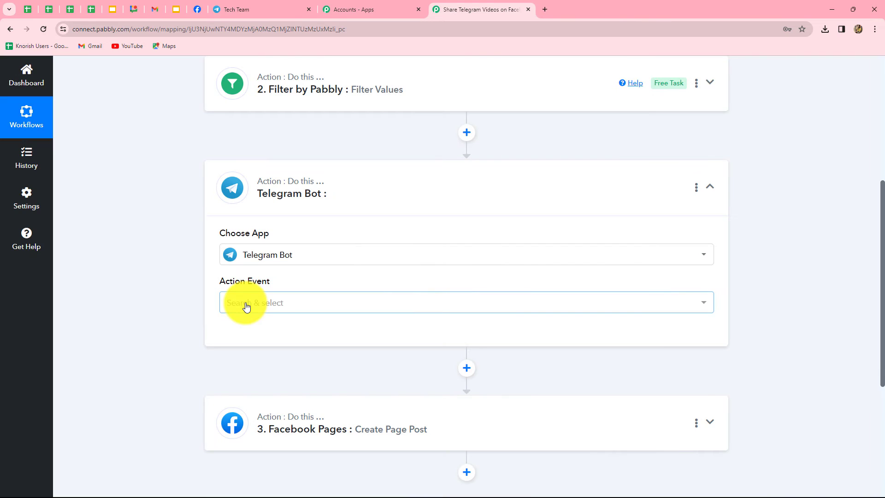
{"action": "left_click", "coordinate": [266, 302]}
{"action": "type", "text": "get"}
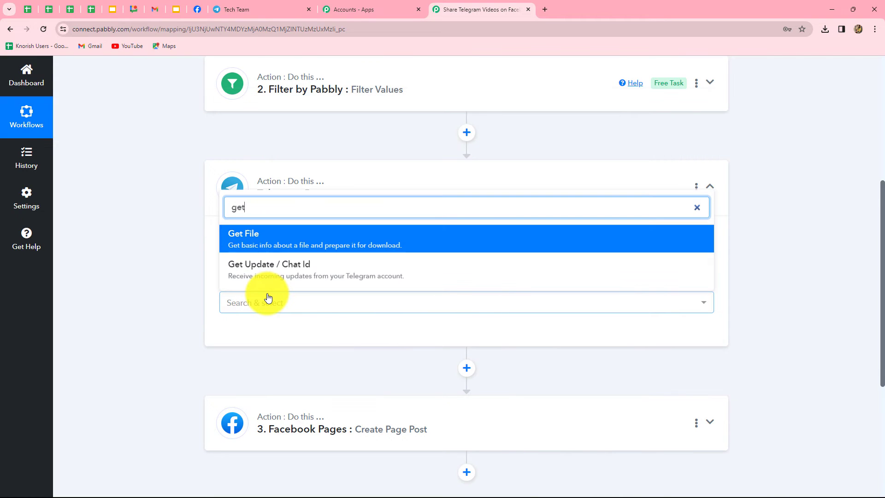
{"action": "key", "text": "Return"}
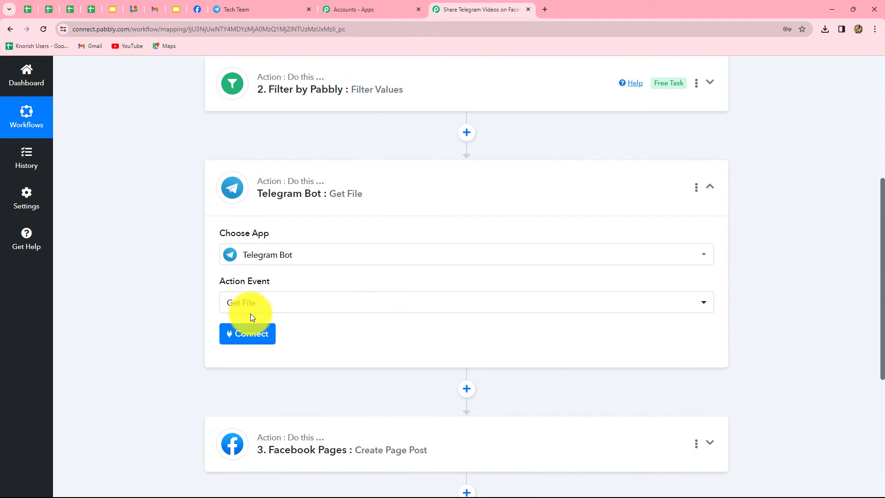
{"action": "left_click", "coordinate": [253, 337]}
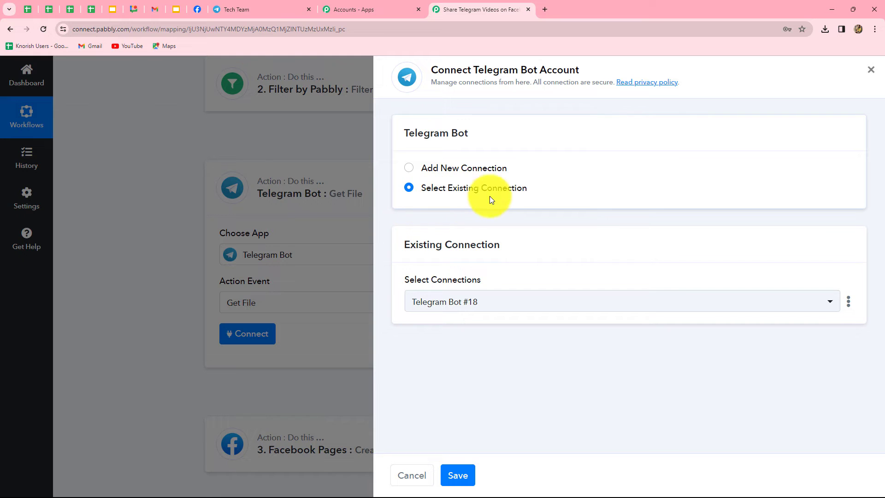
{"action": "left_click", "coordinate": [458, 475]}
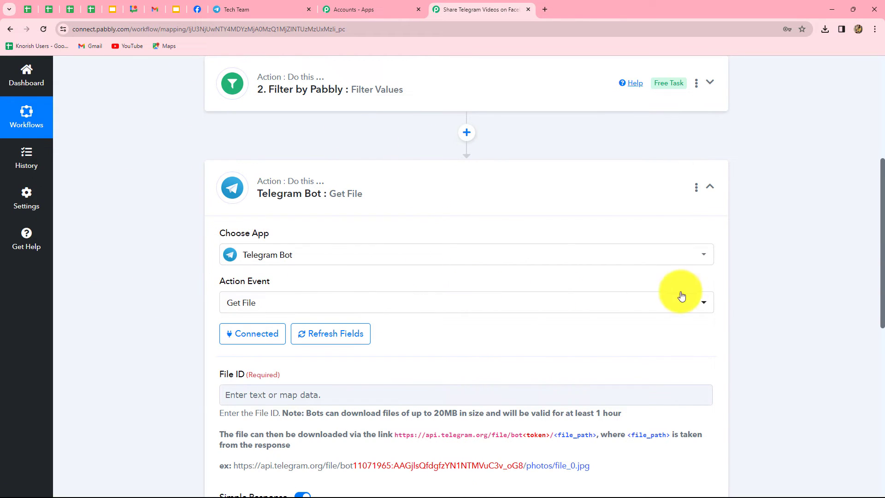
Step: Map Message Video File Id into File ID, then save and test the Get File step
{"action": "scroll", "coordinate": [809, 292], "scroll_direction": "down", "scroll_amount": 4}
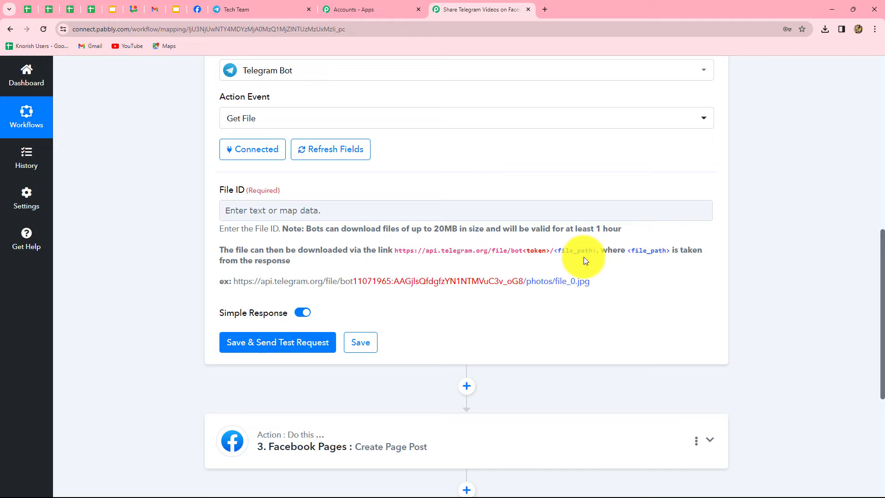
{"action": "left_click", "coordinate": [317, 212]}
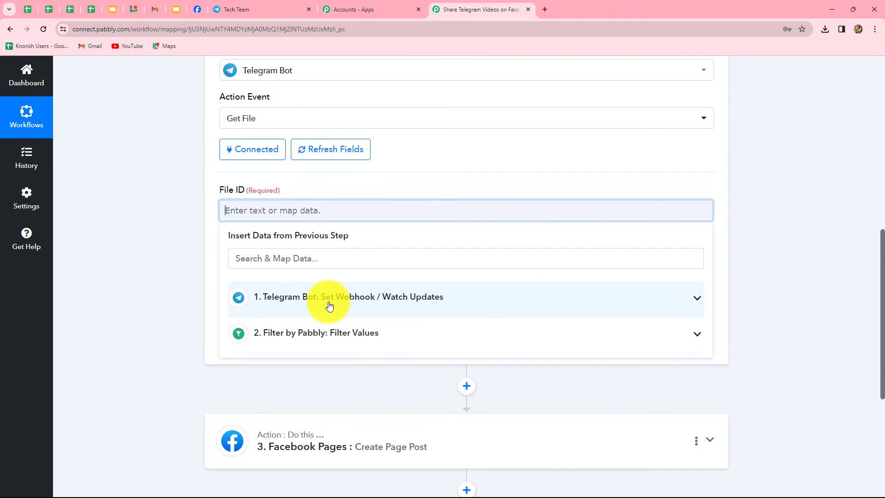
{"action": "left_click", "coordinate": [331, 311]}
{"action": "left_click", "coordinate": [275, 258]}
{"action": "type", "text": "file"}
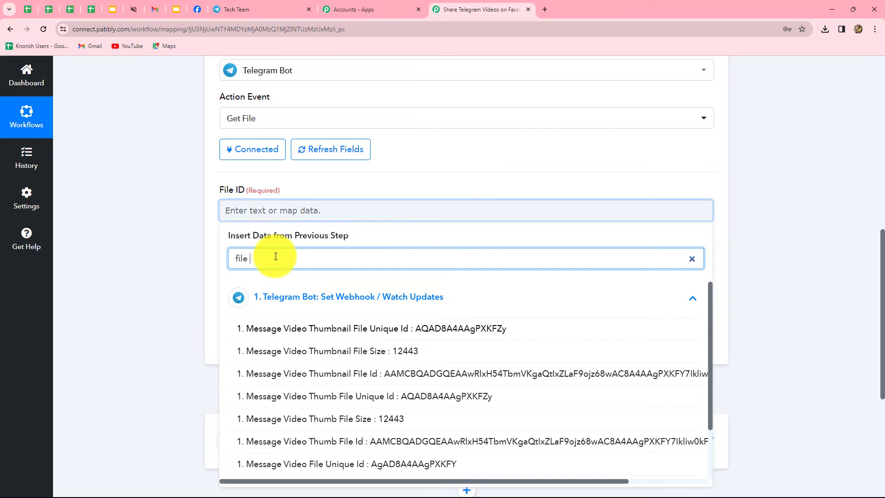
{"action": "type", "text": " id"}
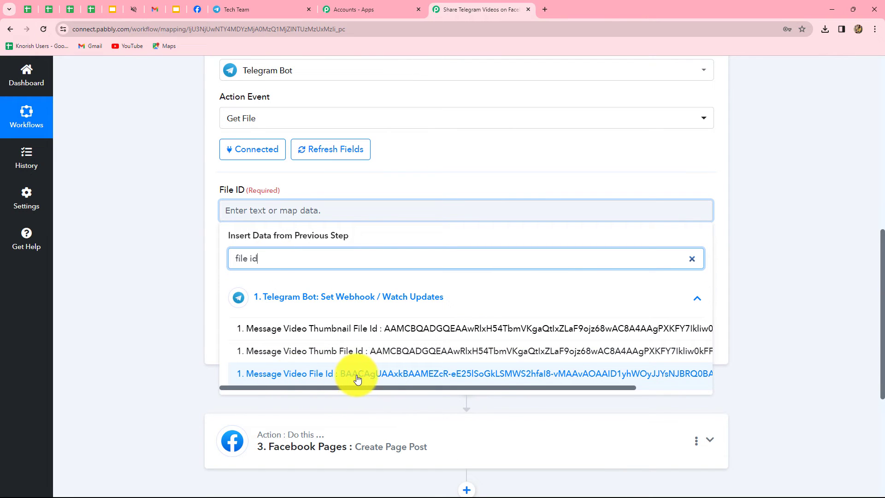
{"action": "left_click", "coordinate": [789, 287]}
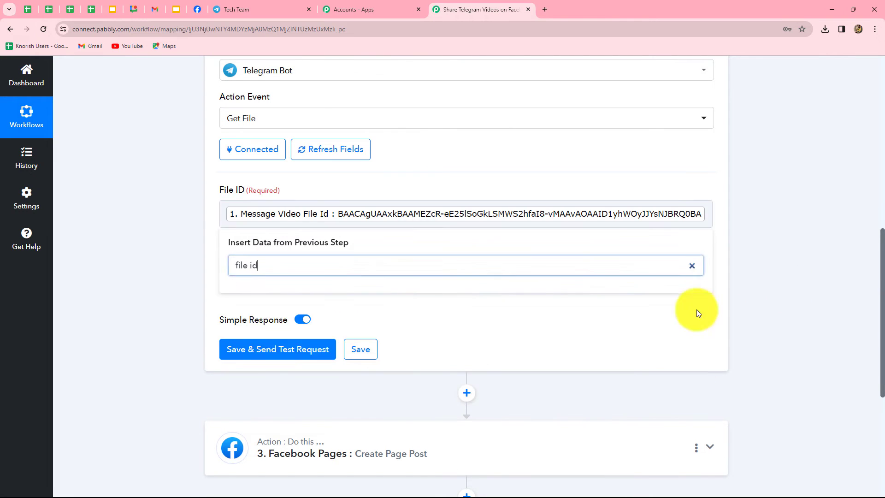
{"action": "left_click", "coordinate": [316, 349]}
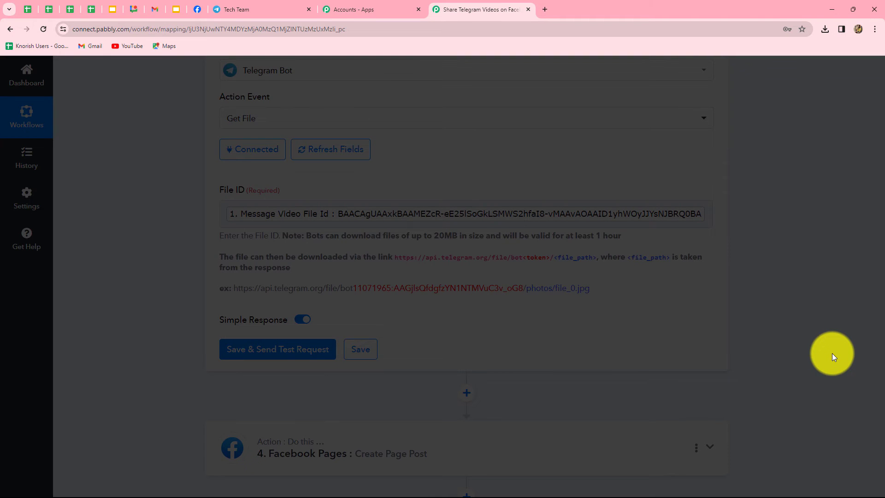
Step: Select the returned path videos/file_0.MP4 and copy the Telegram file download link template
{"action": "scroll", "coordinate": [842, 360], "scroll_direction": "down", "scroll_amount": 4}
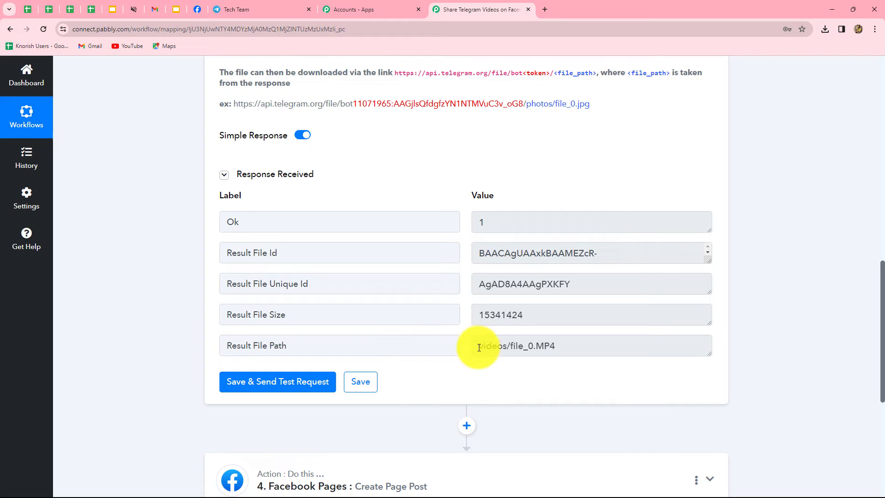
{"action": "left_click_drag", "start_coordinate": [474, 347], "coordinate": [571, 354]}
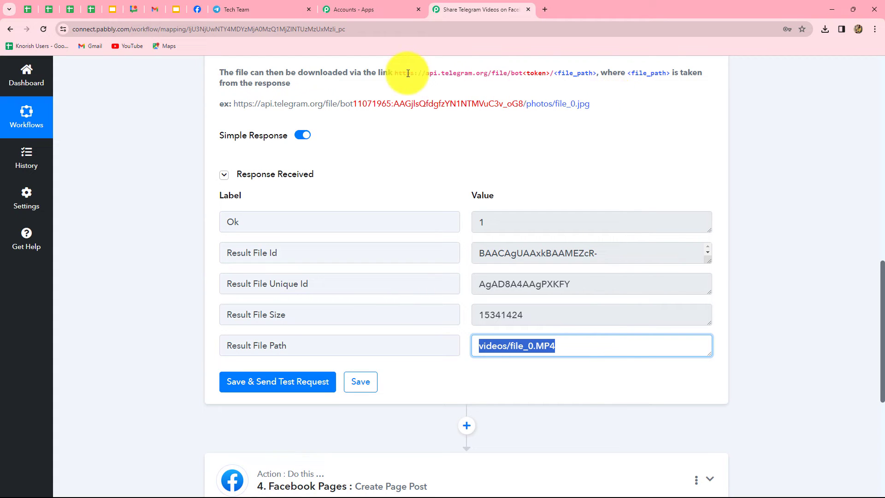
{"action": "left_click_drag", "start_coordinate": [395, 73], "coordinate": [595, 73]}
{"action": "key", "text": "ctrl+c"}
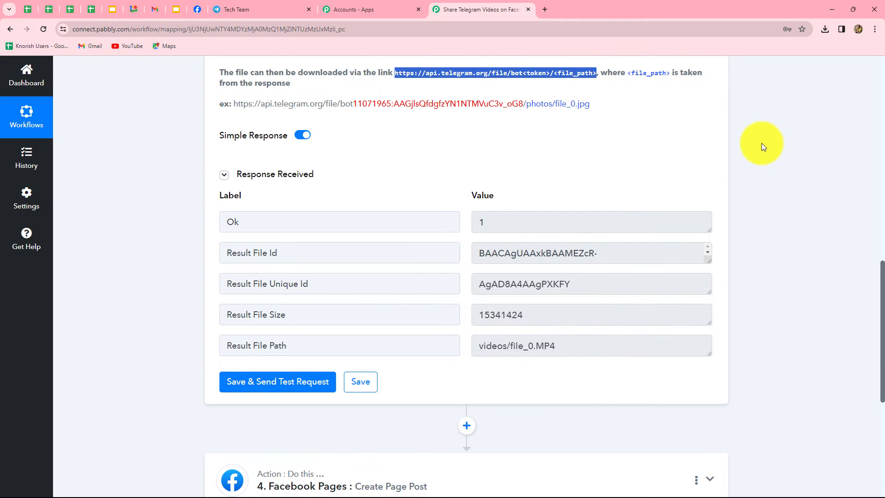
{"action": "scroll", "coordinate": [763, 143], "scroll_direction": "down", "scroll_amount": 6}
{"action": "left_click", "coordinate": [429, 183]}
Step: Paste the download link template into Link URL and remove the <token> placeholder
{"action": "left_click", "coordinate": [235, 110]}
{"action": "key", "text": "ctrl+v"}
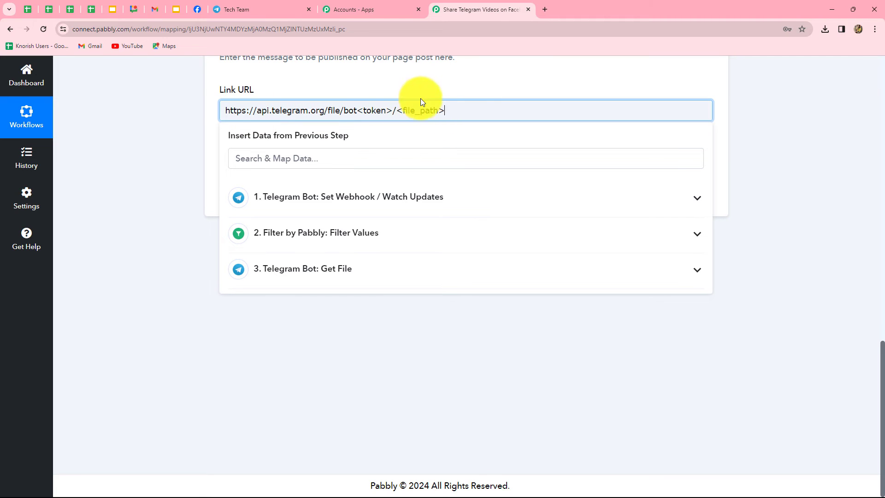
{"action": "left_click", "coordinate": [392, 111]}
{"action": "key", "text": "BackSpace"}
{"action": "key", "text": "BackSpace"}
{"action": "key", "text": "BackSpace"}
{"action": "key", "text": "BackSpace"}
{"action": "key", "text": "BackSpace"}
{"action": "key", "text": "BackSpace"}
{"action": "key", "text": "BackSpace"}
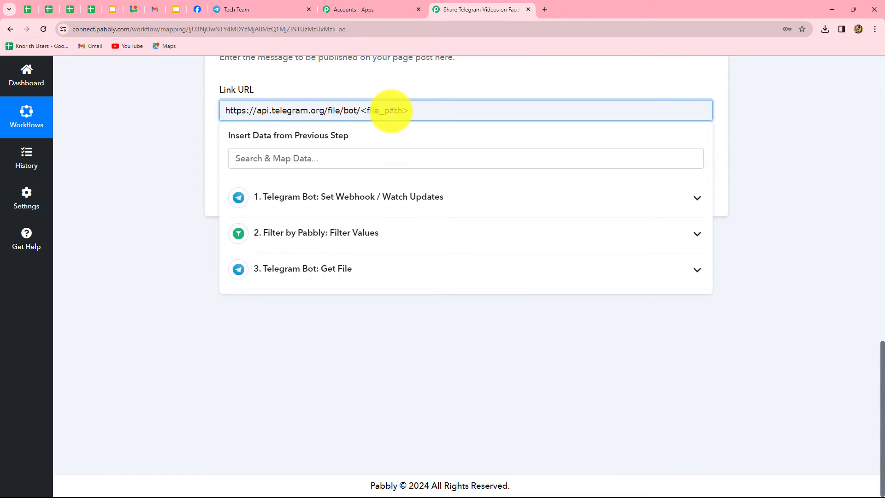
Step: Copy the bot's API token from the BotFather chat and paste it into the link
{"action": "left_click", "coordinate": [244, 8]}
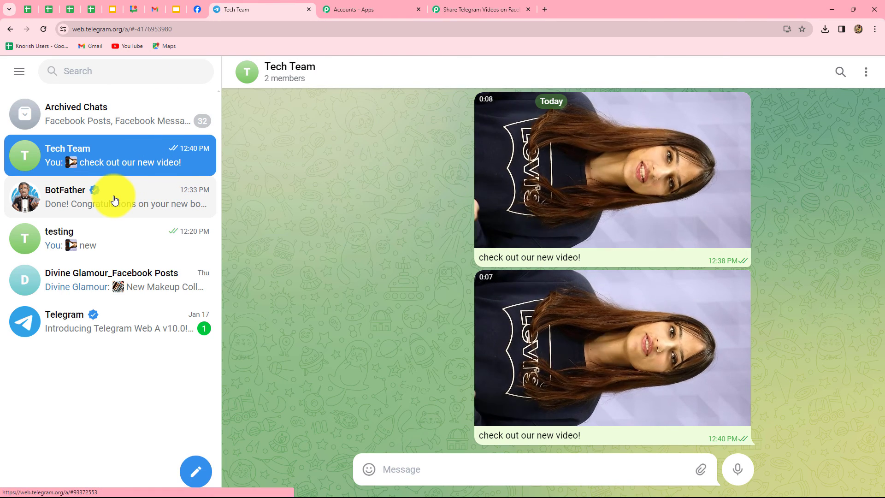
{"action": "left_click", "coordinate": [113, 198]}
{"action": "left_click_drag", "start_coordinate": [358, 374], "coordinate": [579, 378]}
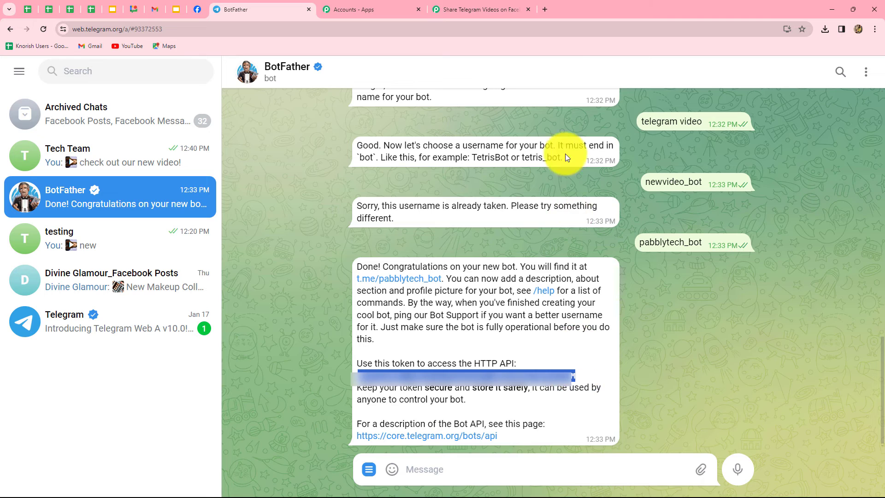
{"action": "left_click", "coordinate": [479, 9]}
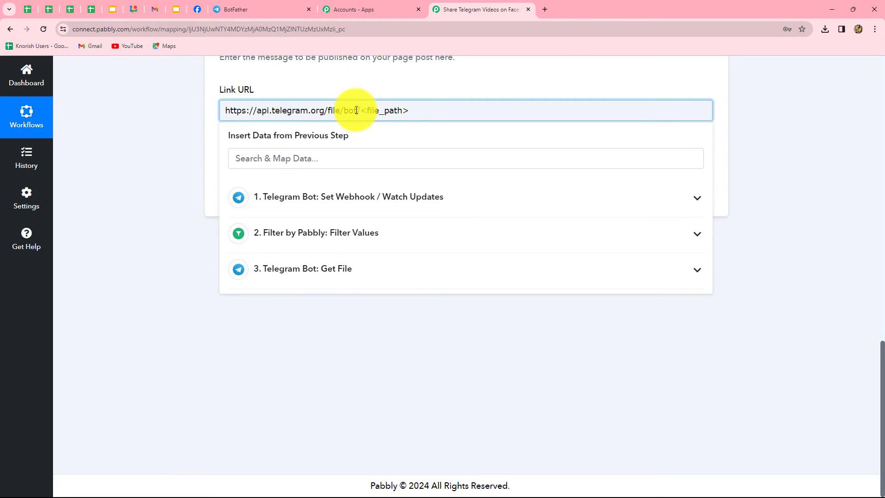
{"action": "left_click", "coordinate": [357, 111]}
{"action": "key", "text": "ctrl+v"}
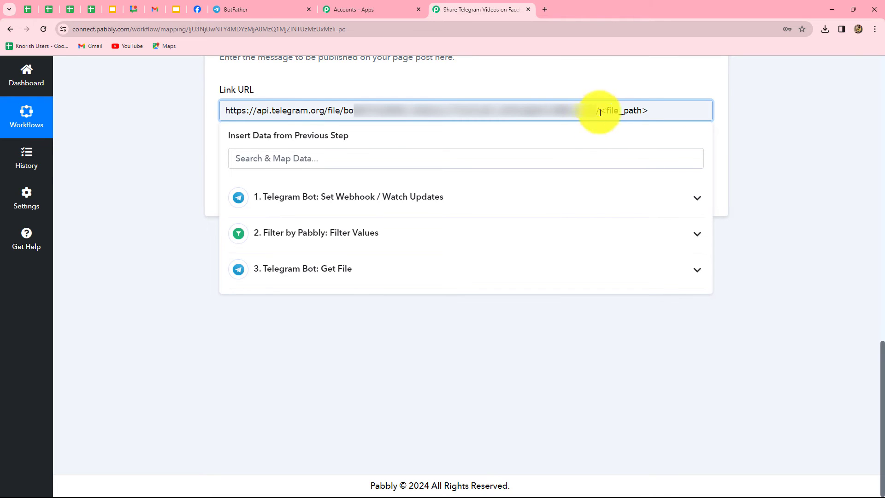
Step: Append the Get File Result File Path to the link, then save and send a test post
{"action": "left_click", "coordinate": [654, 111]}
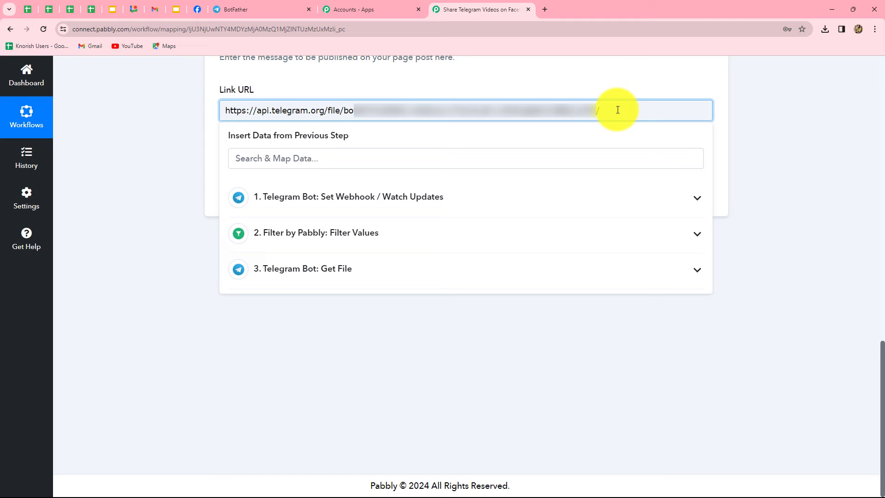
{"action": "left_click", "coordinate": [351, 270]}
{"action": "left_click", "coordinate": [365, 391]}
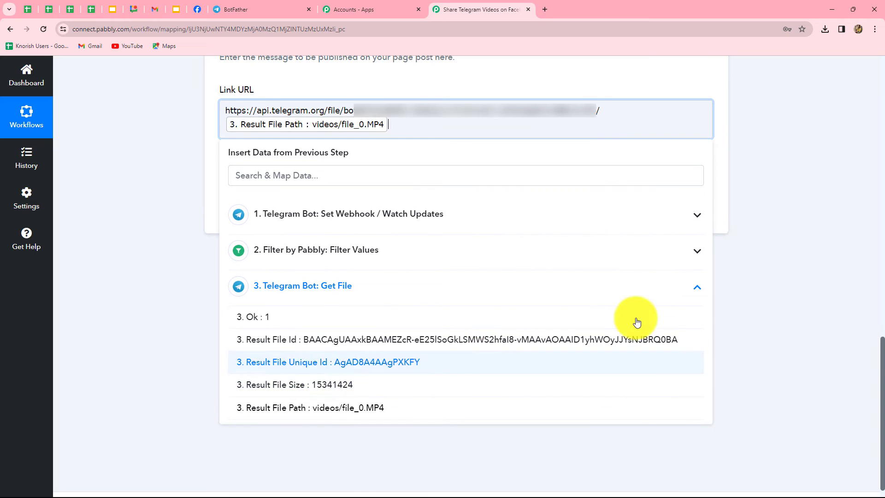
{"action": "left_click", "coordinate": [819, 286]}
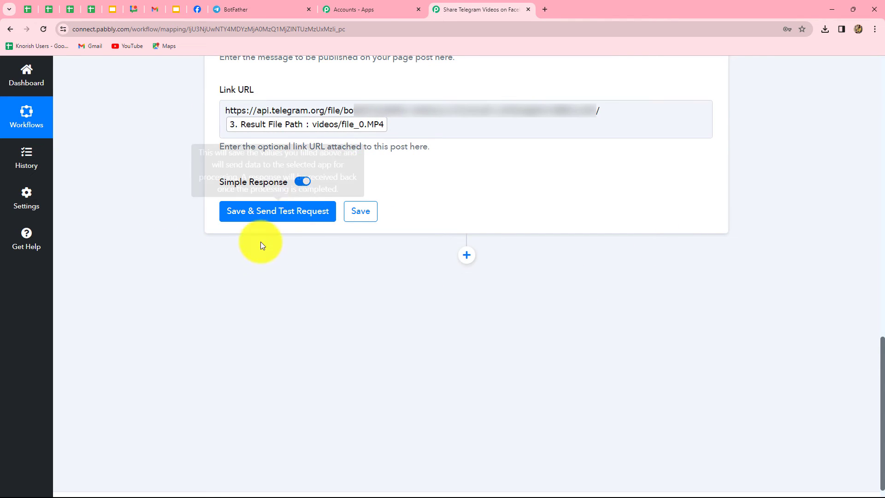
{"action": "left_click", "coordinate": [277, 217]}
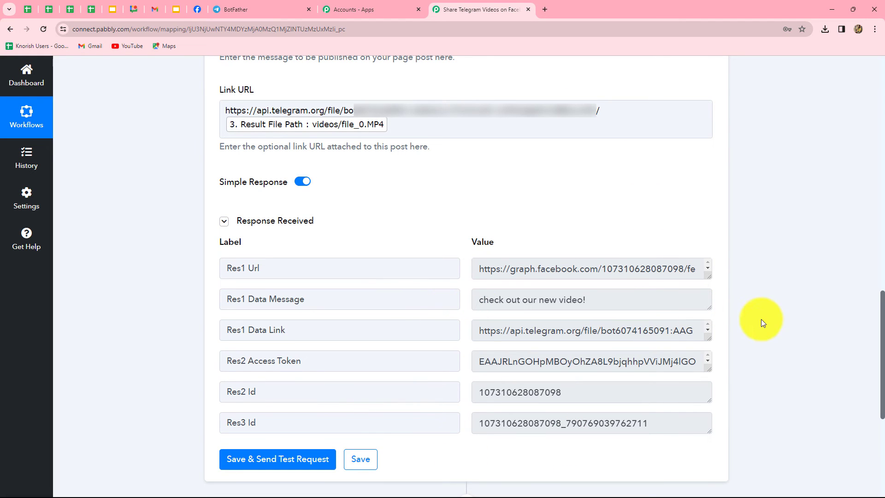
{"action": "double_click", "coordinate": [484, 393]}
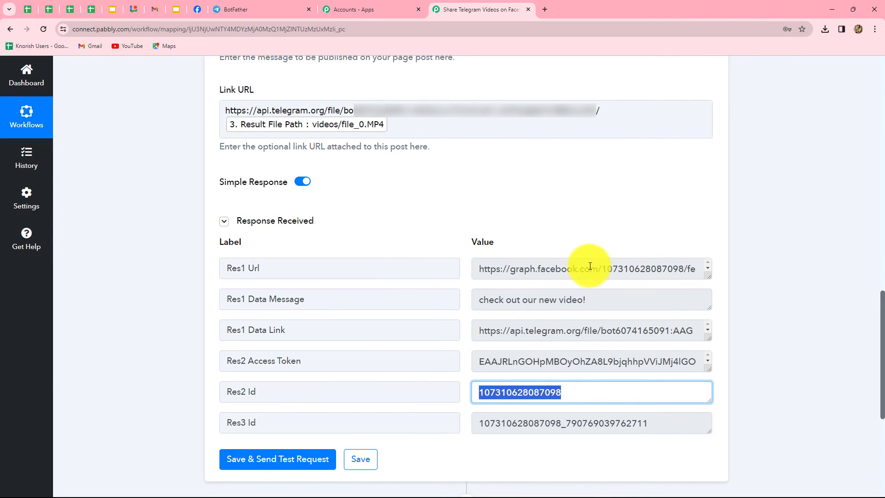
{"action": "left_click", "coordinate": [200, 13]}
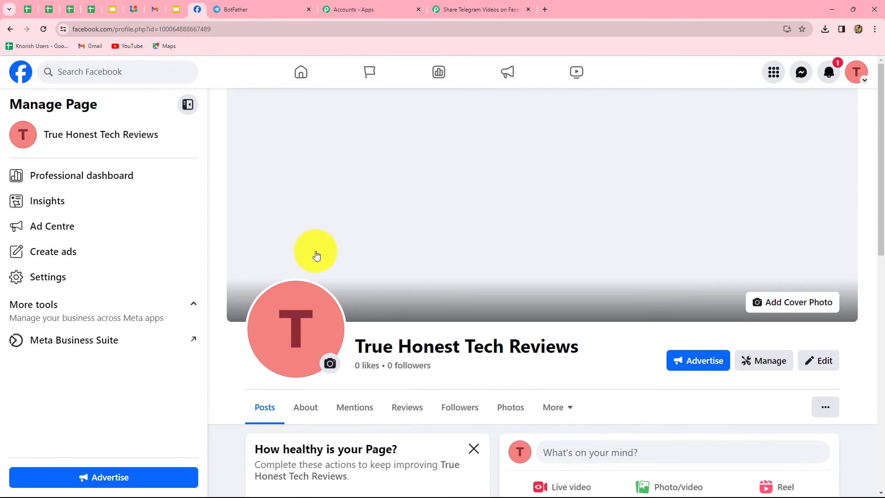
Step: Scroll the True Honest Tech Reviews posts to confirm 'check out our new video!' appeared
{"action": "scroll", "coordinate": [316, 253], "scroll_direction": "down", "scroll_amount": 7}
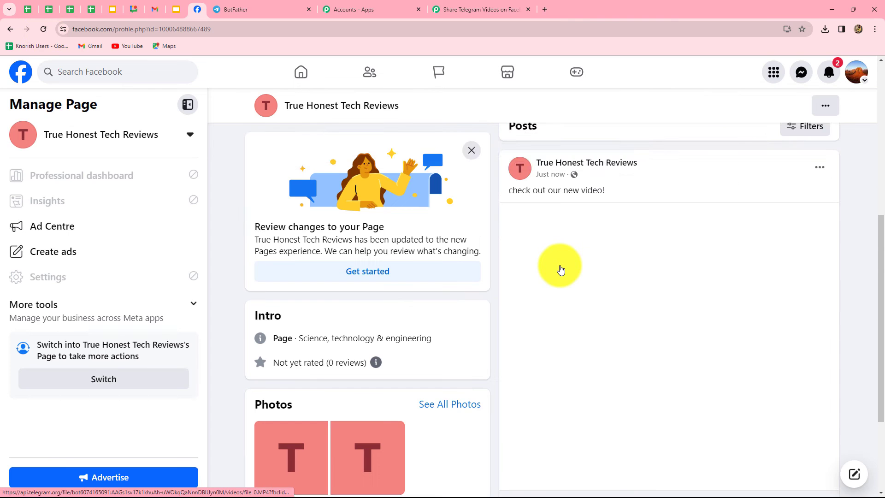
{"action": "scroll", "coordinate": [560, 270], "scroll_direction": "down", "scroll_amount": 1}
{"action": "scroll", "coordinate": [561, 269], "scroll_direction": "up", "scroll_amount": 2}
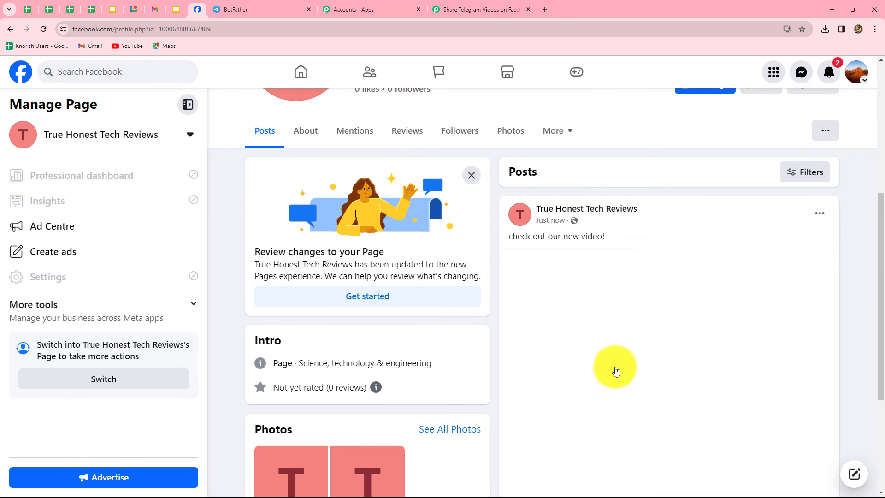
{"action": "scroll", "coordinate": [617, 369], "scroll_direction": "down", "scroll_amount": 1}
{"action": "scroll", "coordinate": [619, 377], "scroll_direction": "up", "scroll_amount": 6}
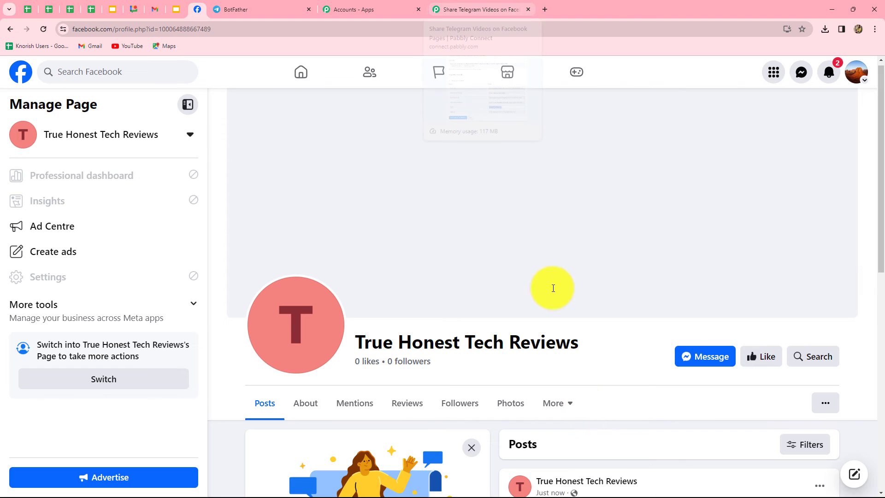
{"action": "scroll", "coordinate": [513, 227], "scroll_direction": "down", "scroll_amount": 4}
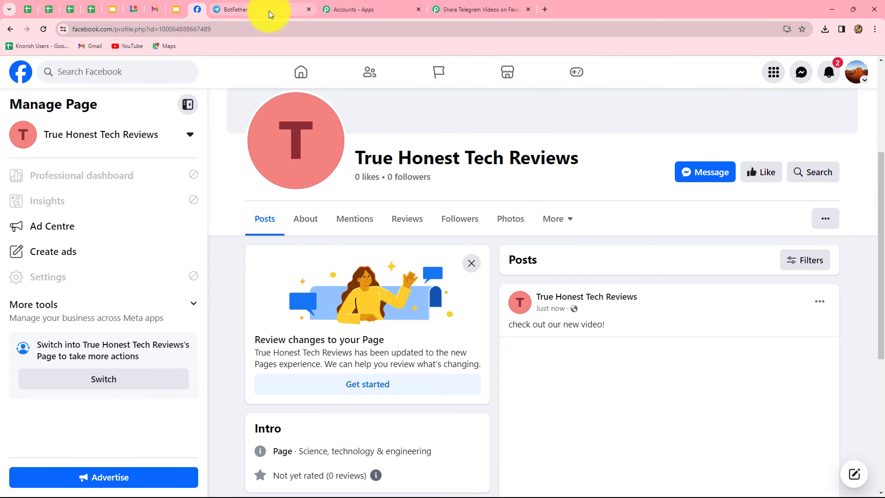
{"action": "left_click", "coordinate": [270, 14]}
Step: Send a video captioned 'New Video' to the Tech Team chat in Telegram Web
{"action": "mouse_move", "coordinate": [698, 471]}
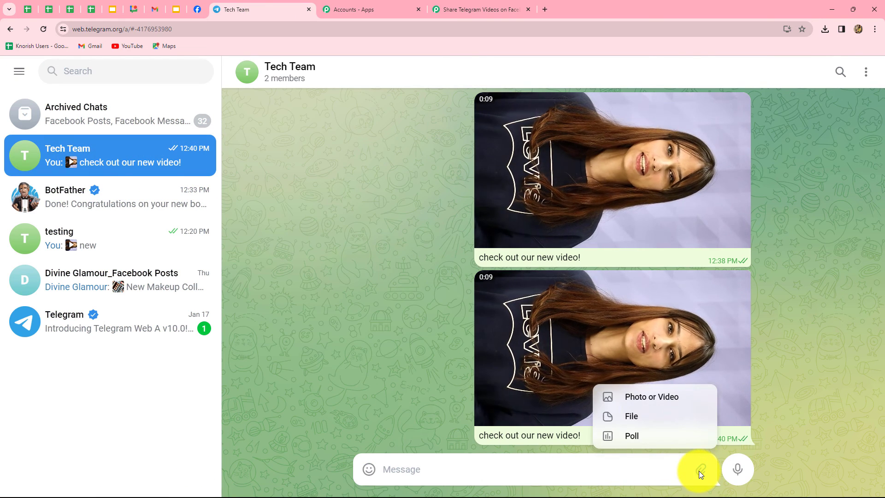
{"action": "left_click", "coordinate": [652, 397]}
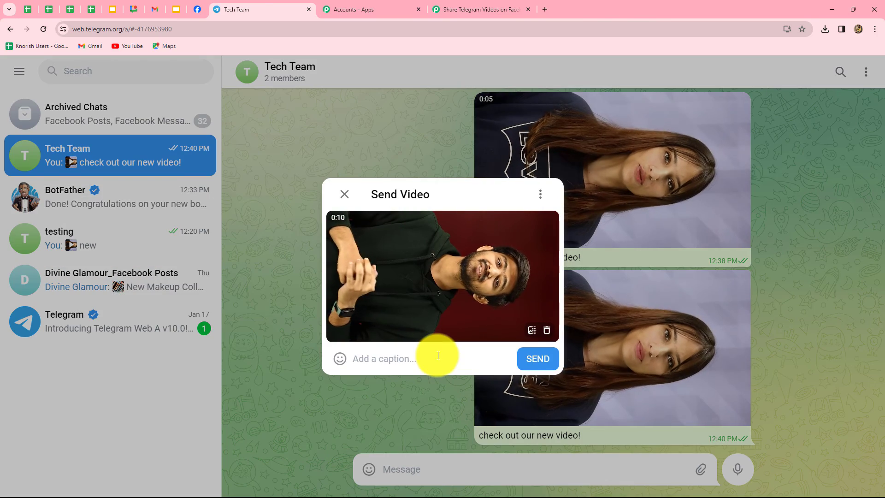
{"action": "type", "text": "New Video!"}
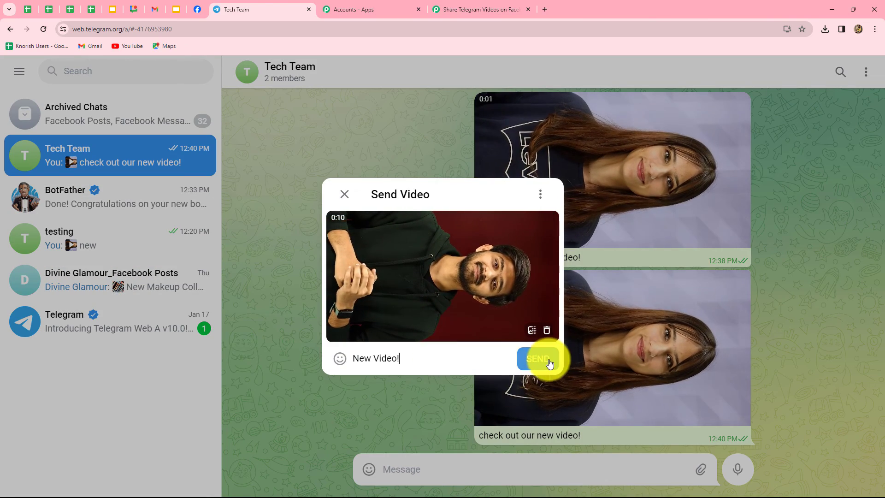
{"action": "left_click", "coordinate": [549, 362]}
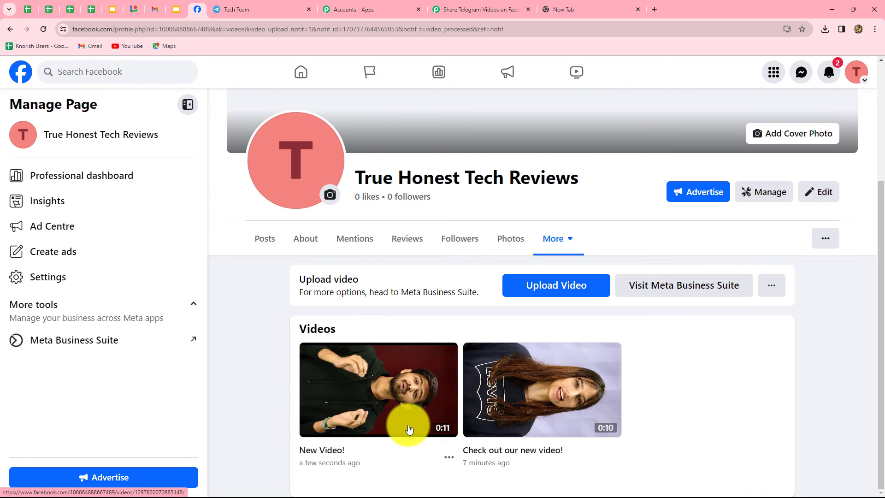
{"action": "left_click", "coordinate": [482, 6]}
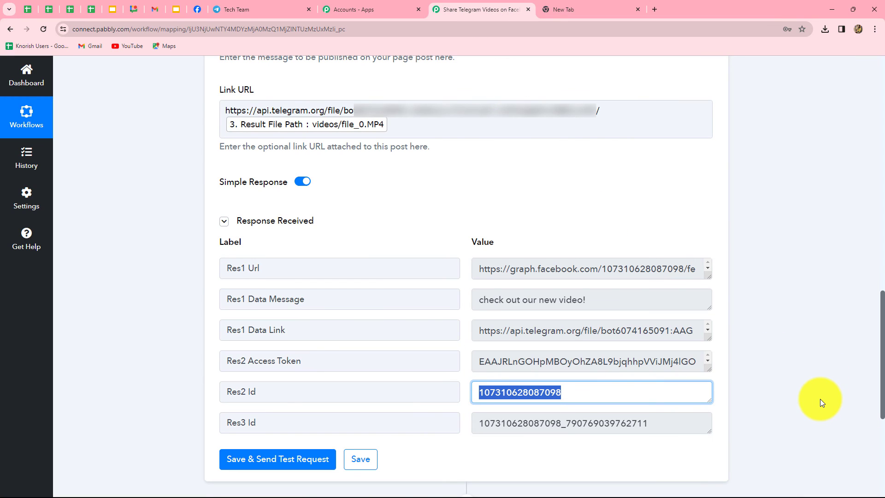